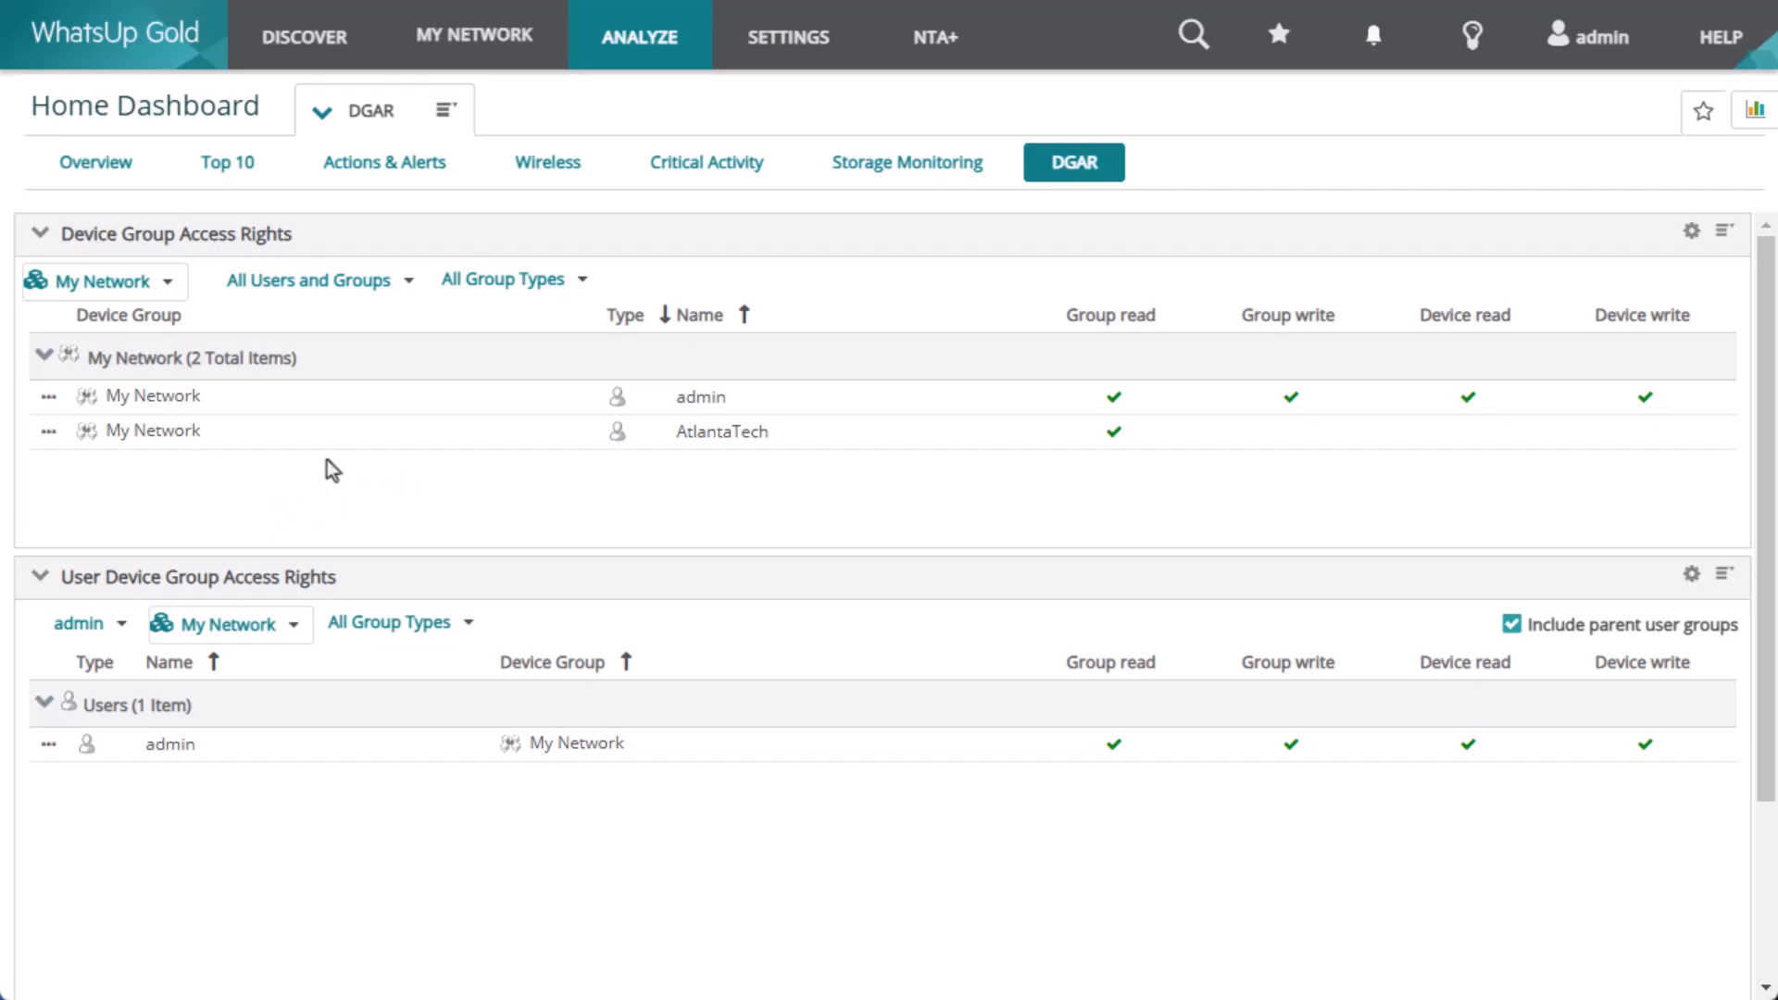
# Filter the Device Group Access Rights report to the Atlanta Office group without its sub-groups.
pyautogui.click(150, 287)
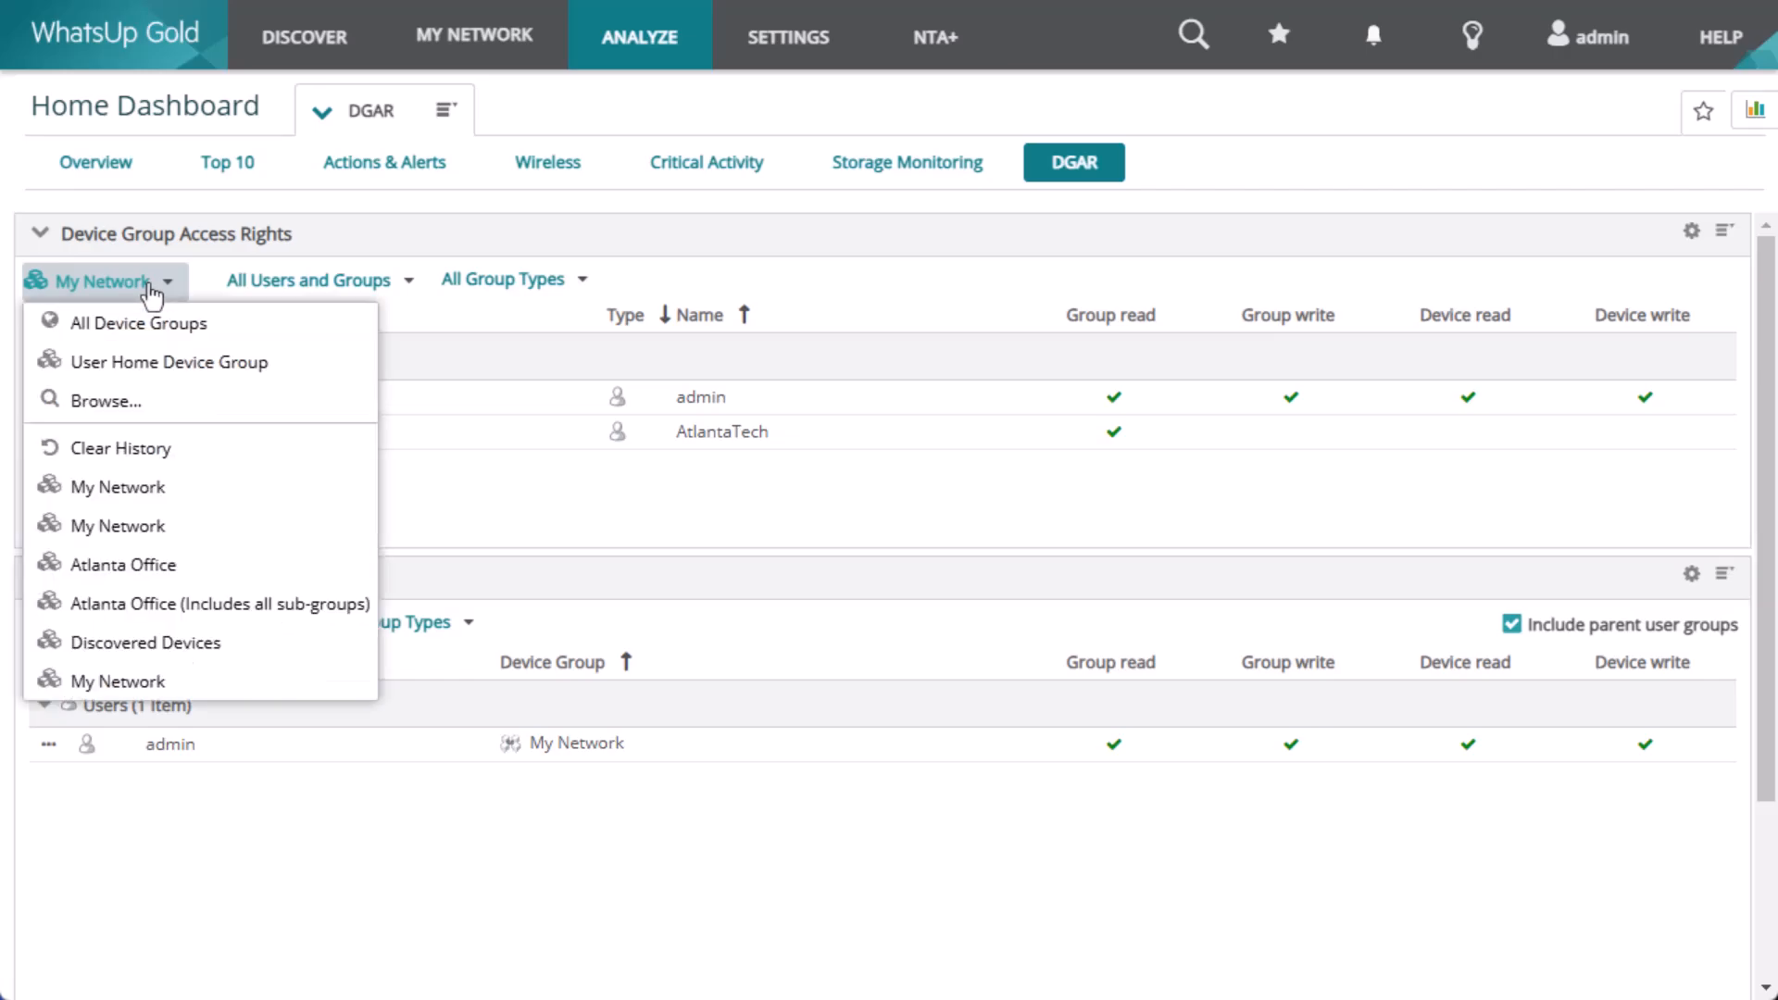
pyautogui.click(139, 401)
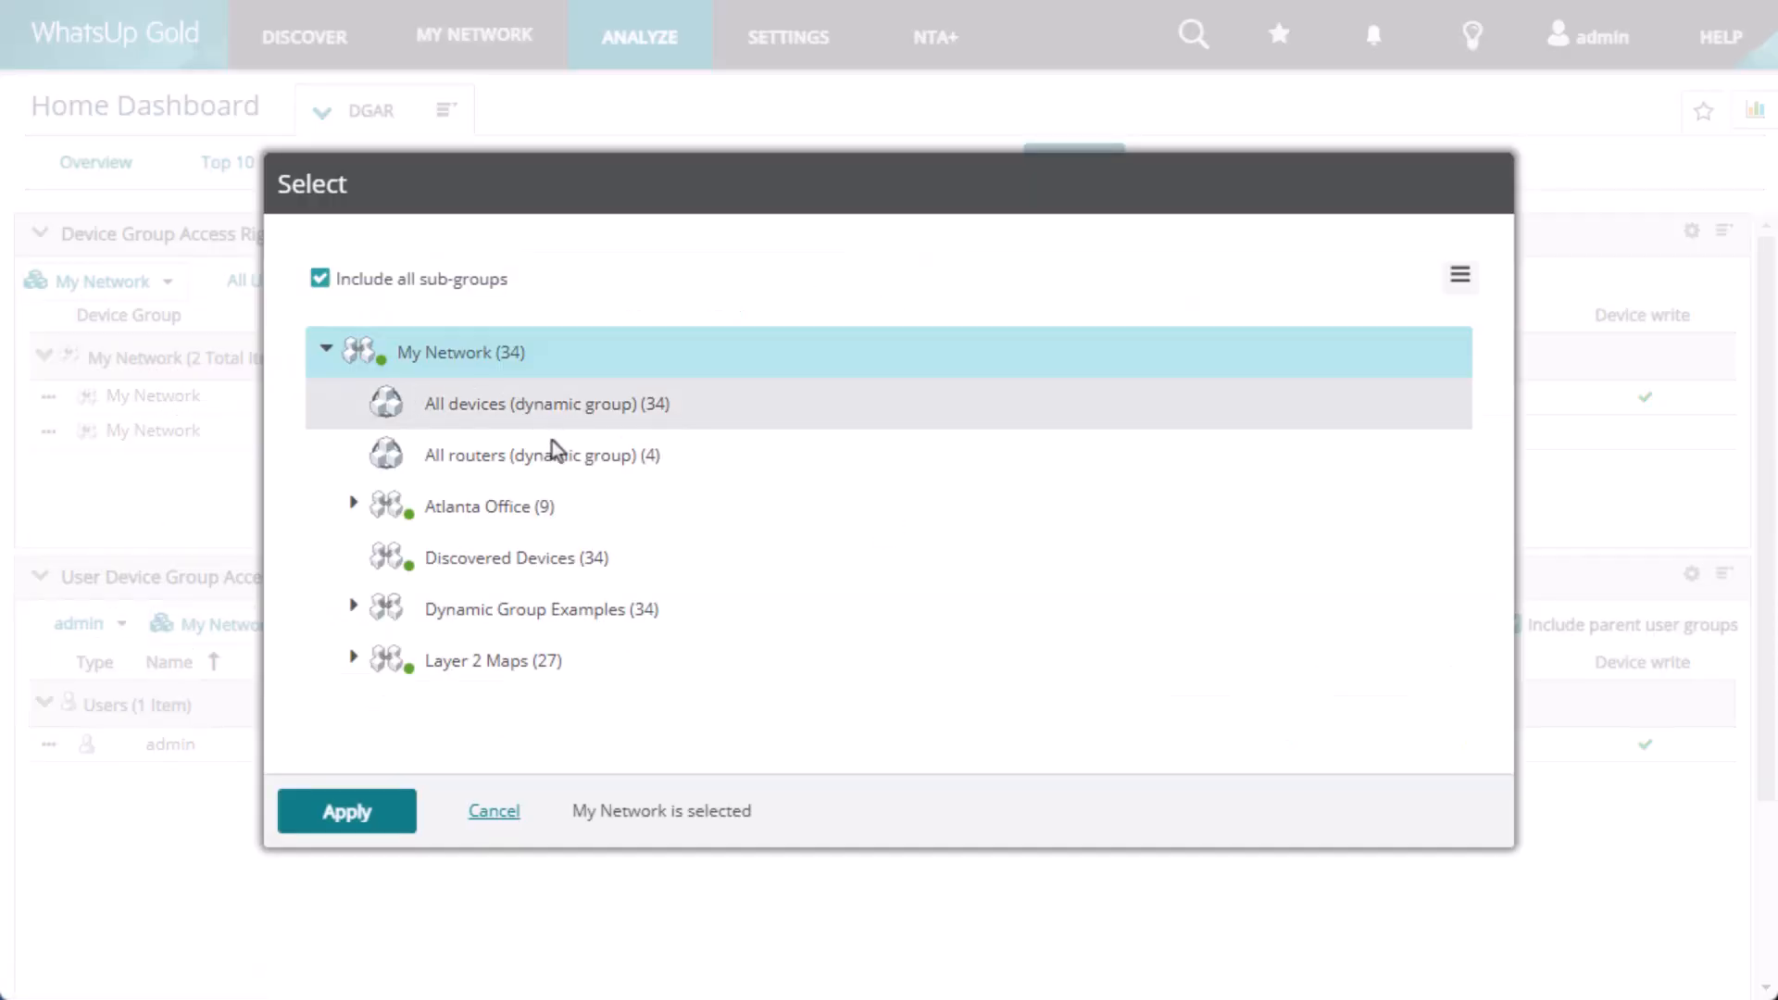
pyautogui.click(558, 501)
pyautogui.click(439, 281)
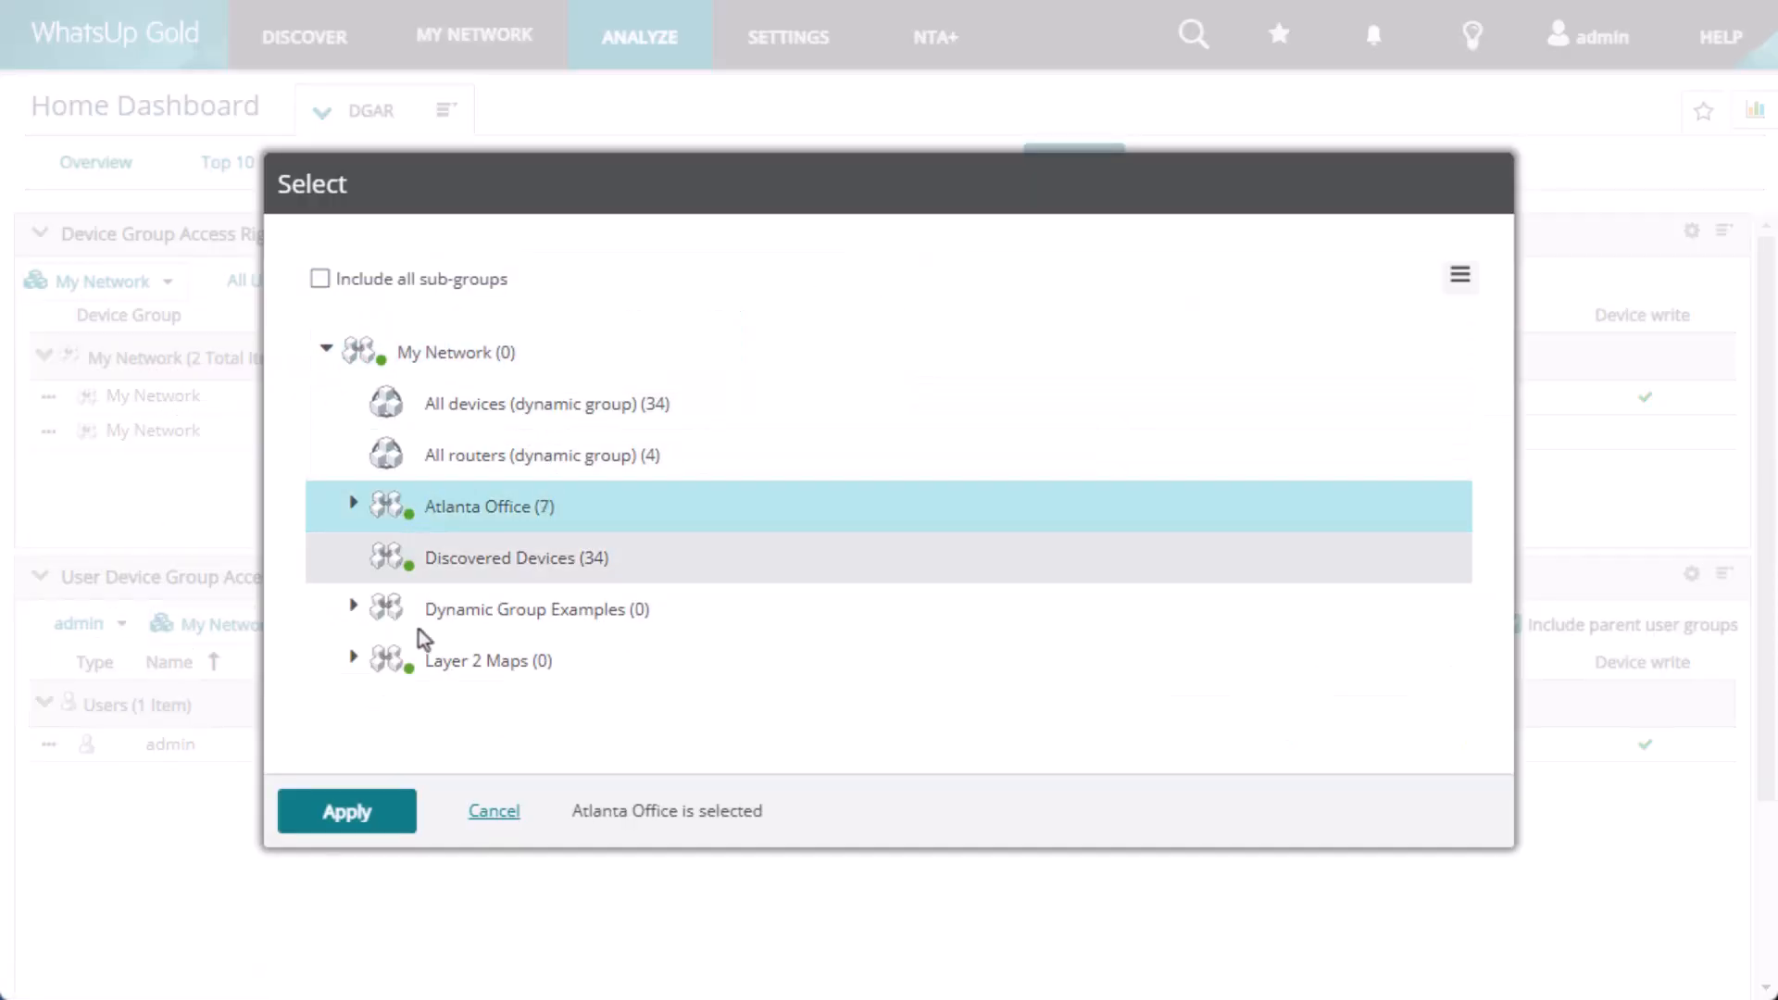
pyautogui.click(375, 806)
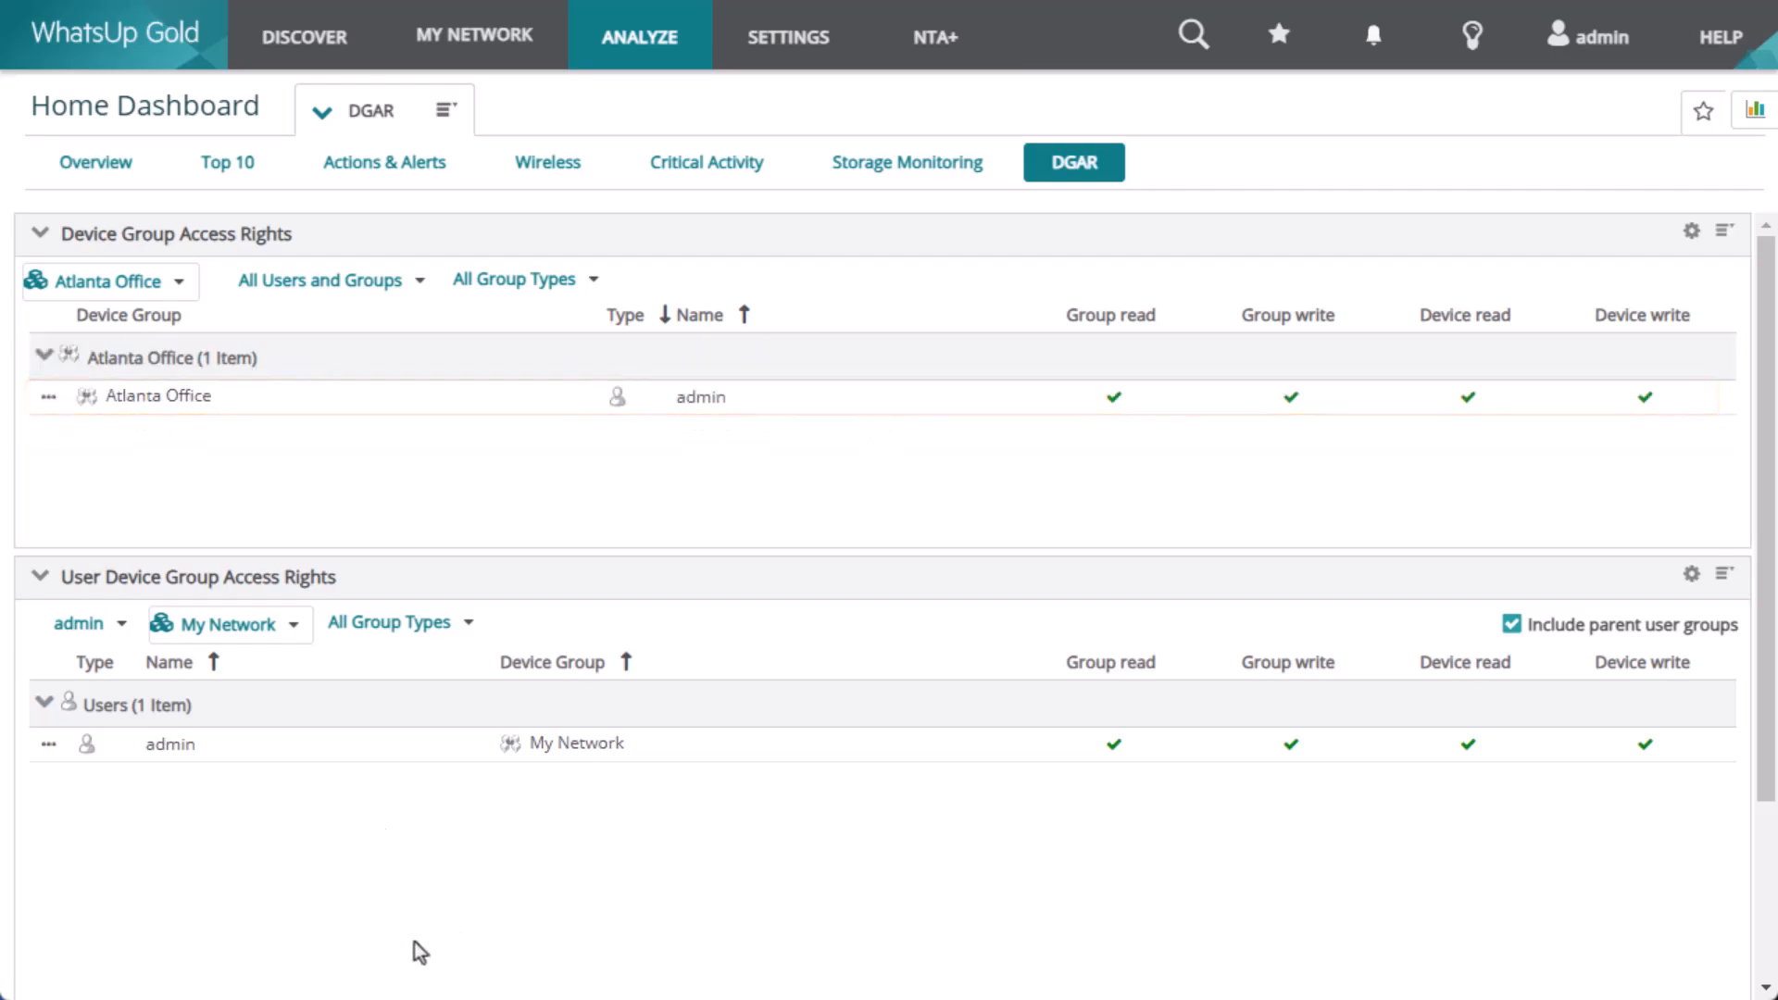
# Check AtlantaTech's rights in the User Device Group Access Rights report for Atlanta Office, and return the report's device group to My Network.
pyautogui.click(93, 624)
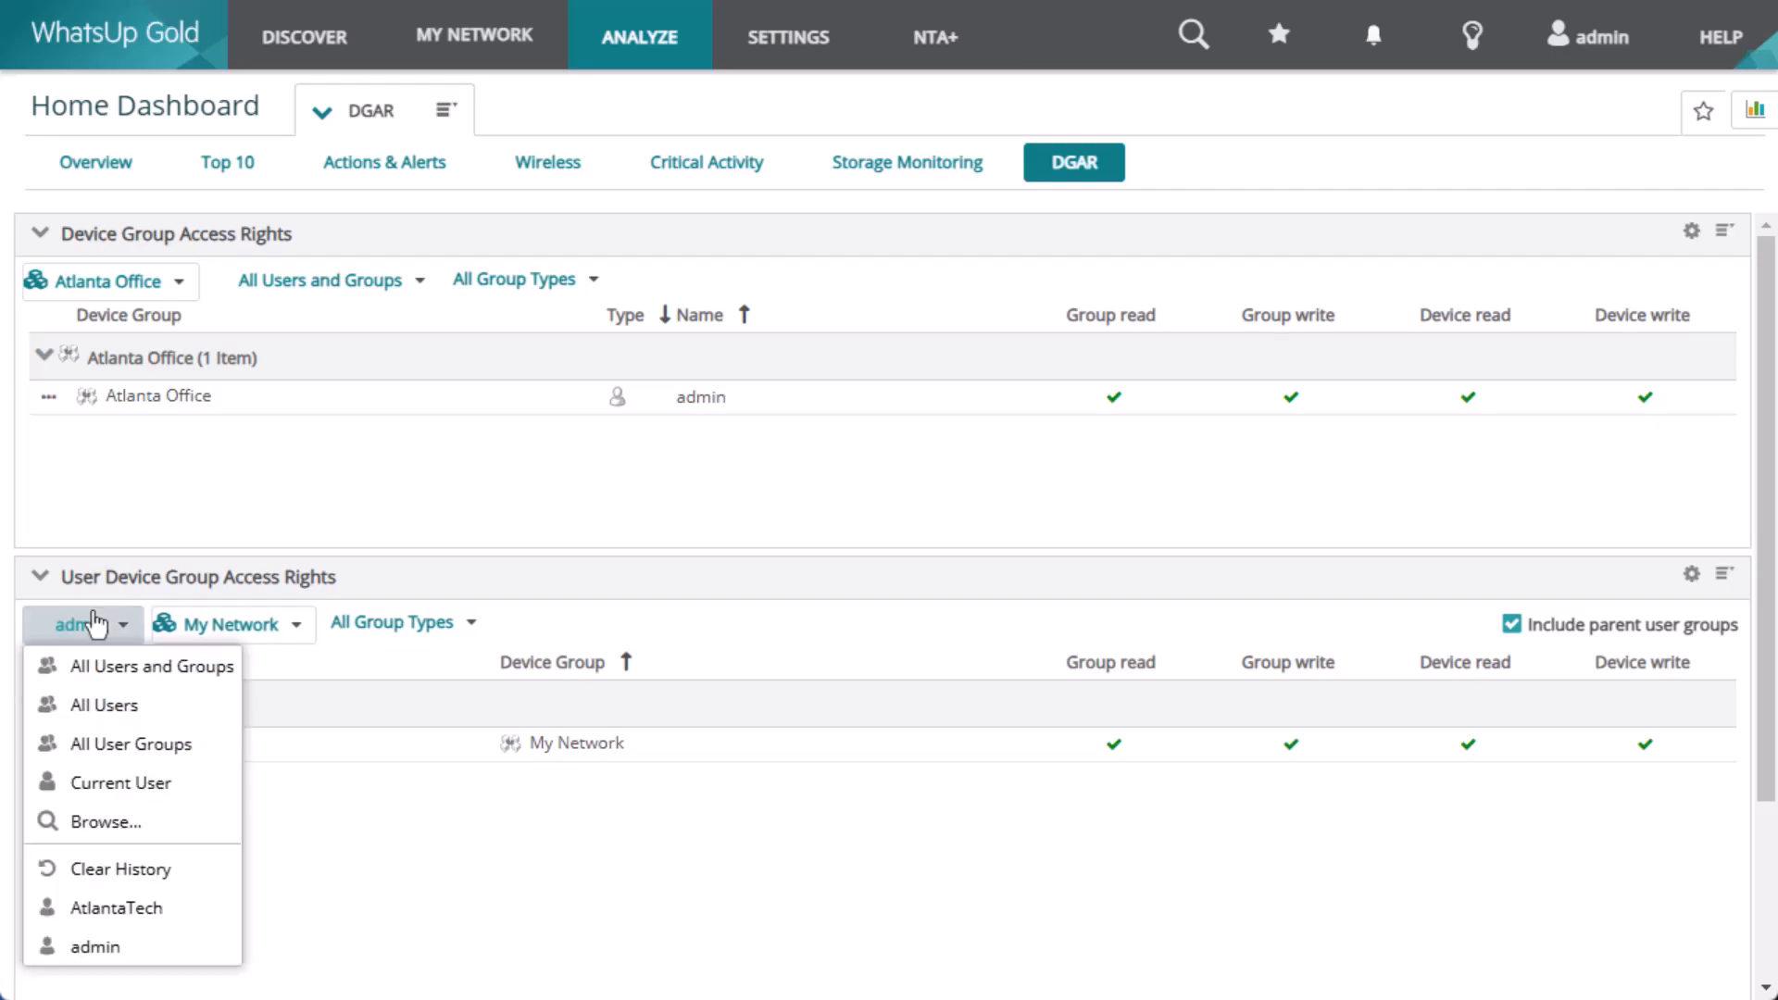
pyautogui.click(118, 908)
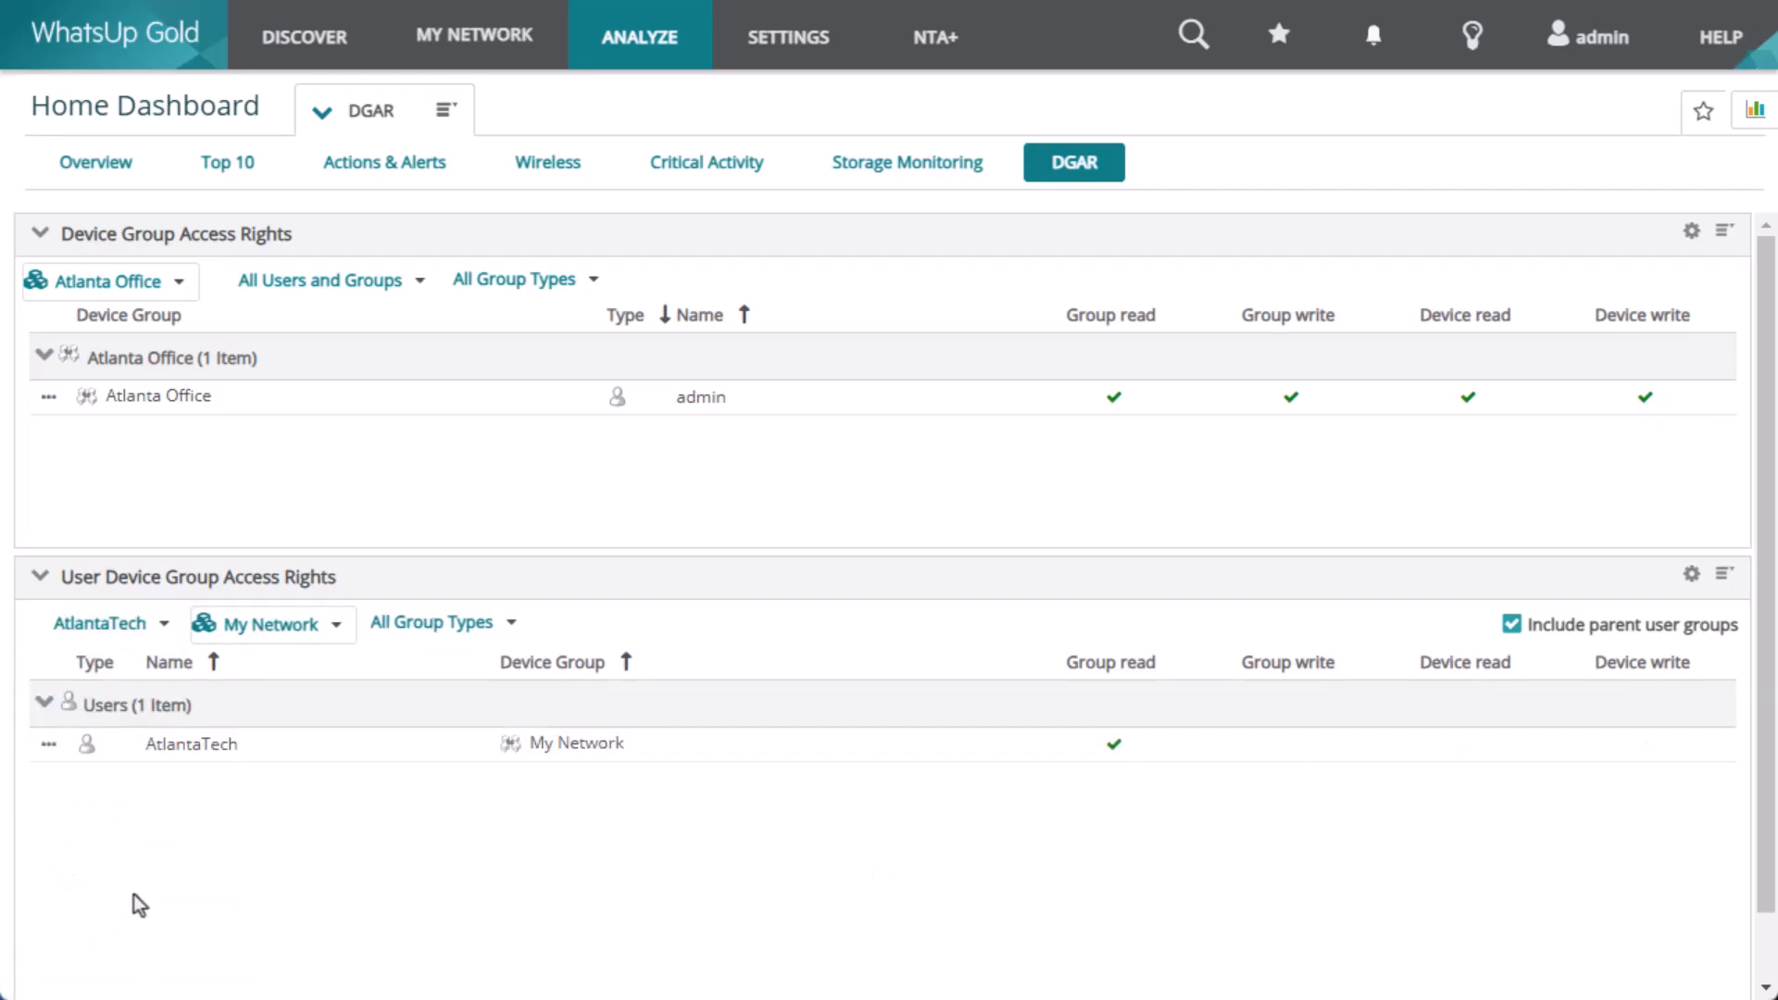
pyautogui.click(322, 638)
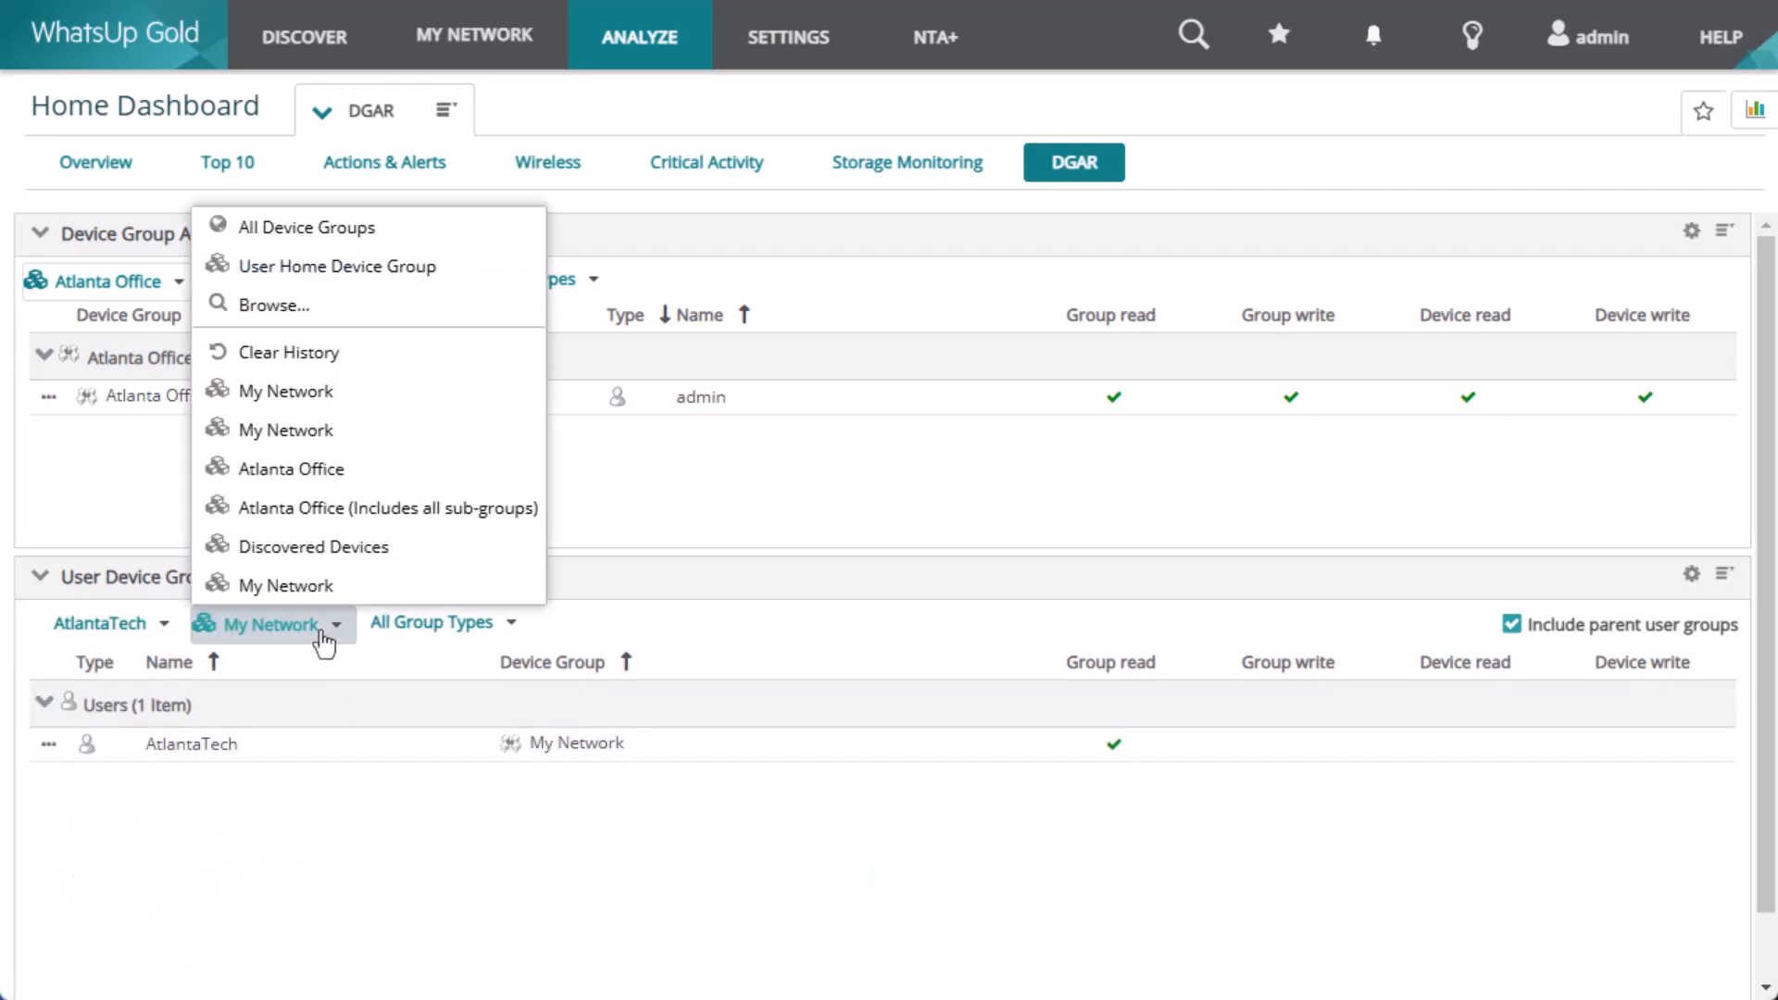
pyautogui.click(354, 469)
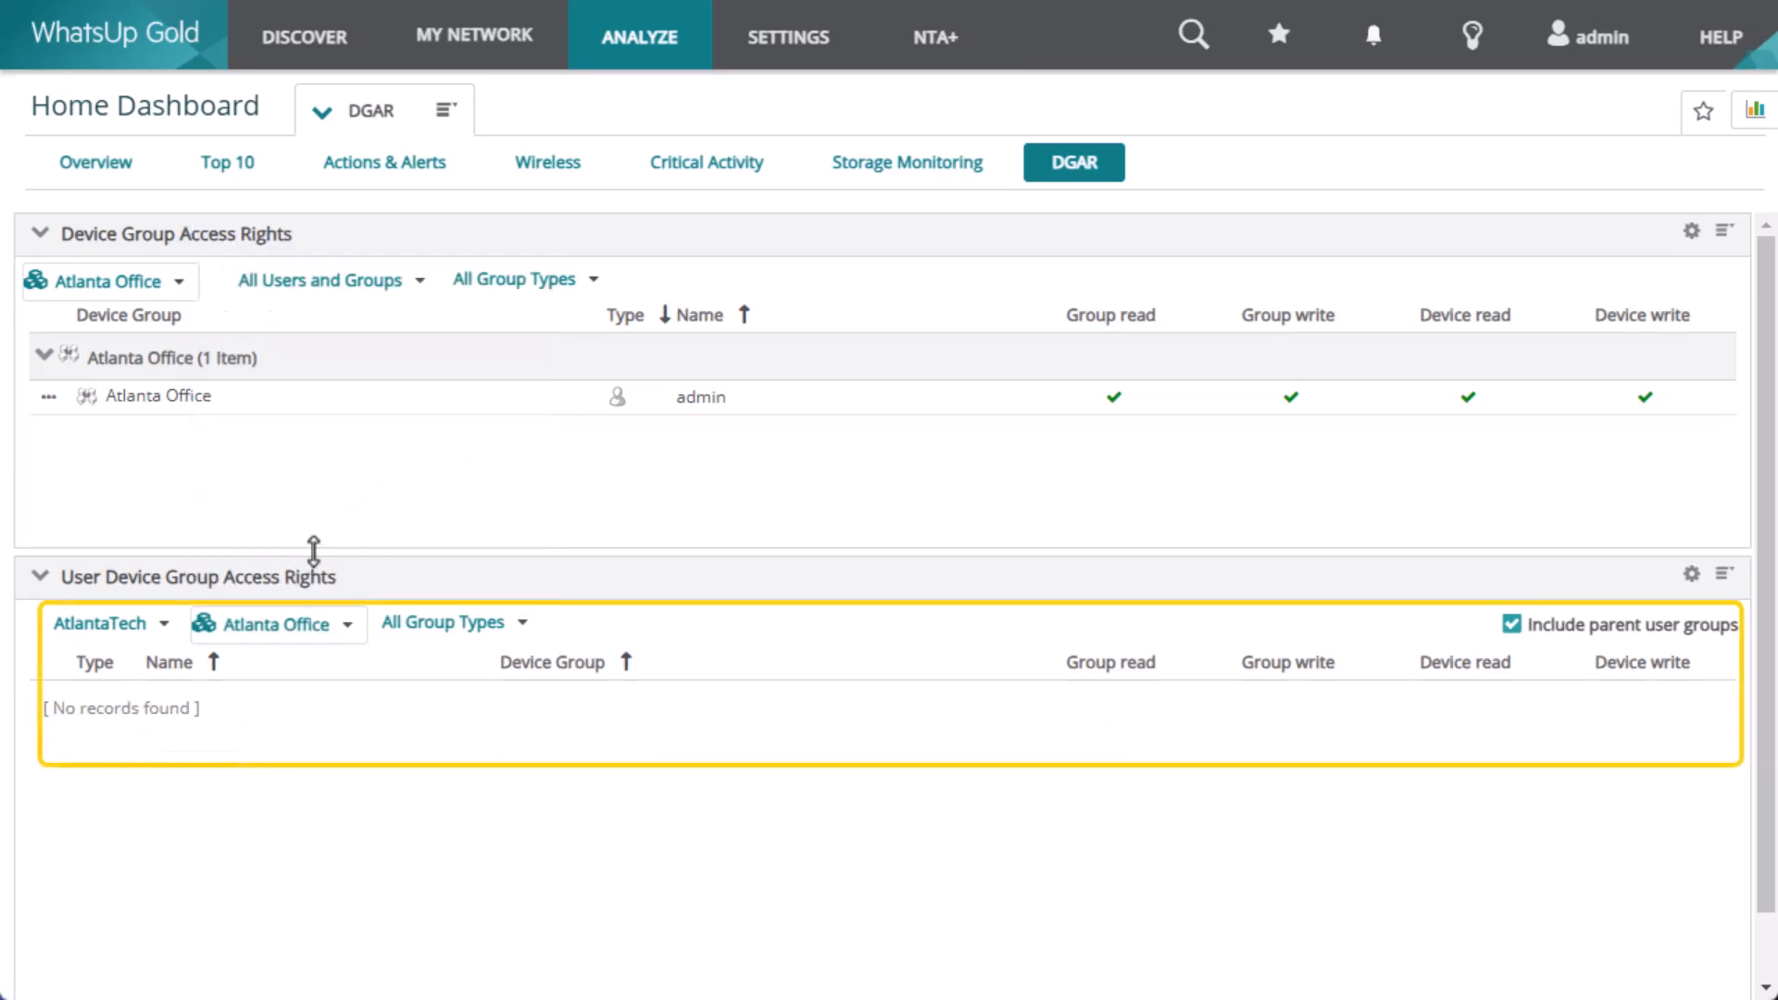
pyautogui.click(318, 633)
pyautogui.click(322, 587)
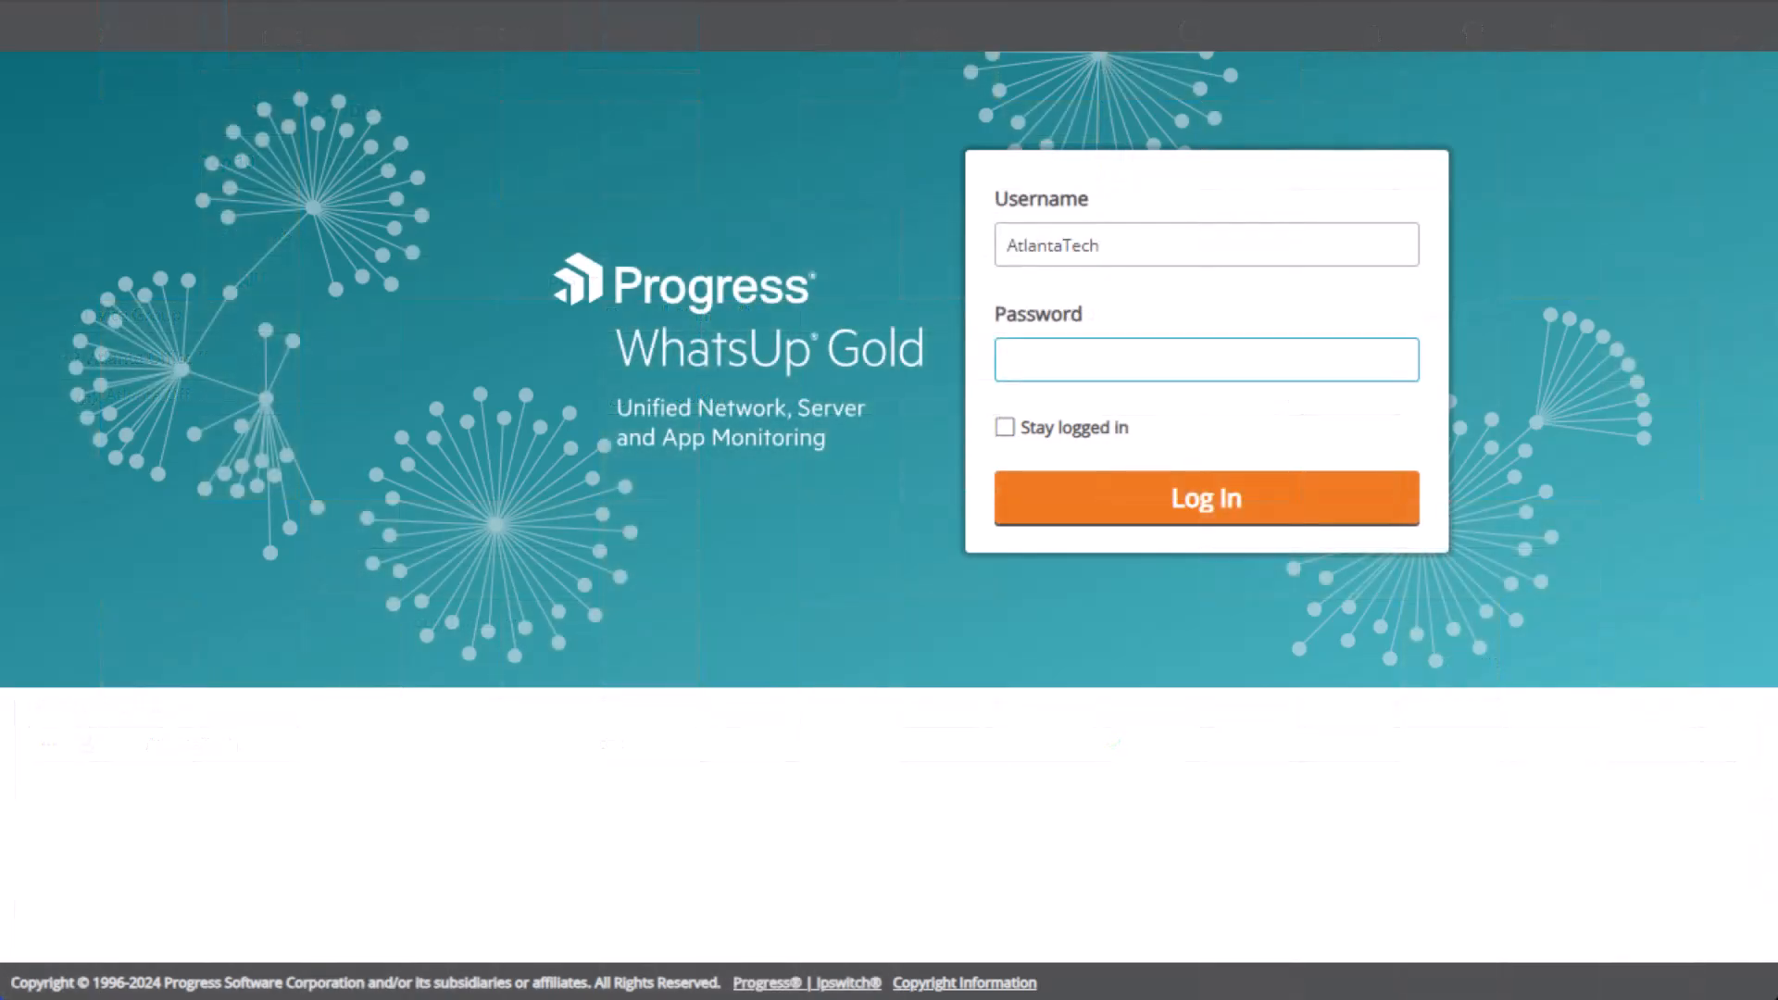
# Submit the WhatsUp Gold login for the AtlantaTech account.
pyautogui.press('Return')
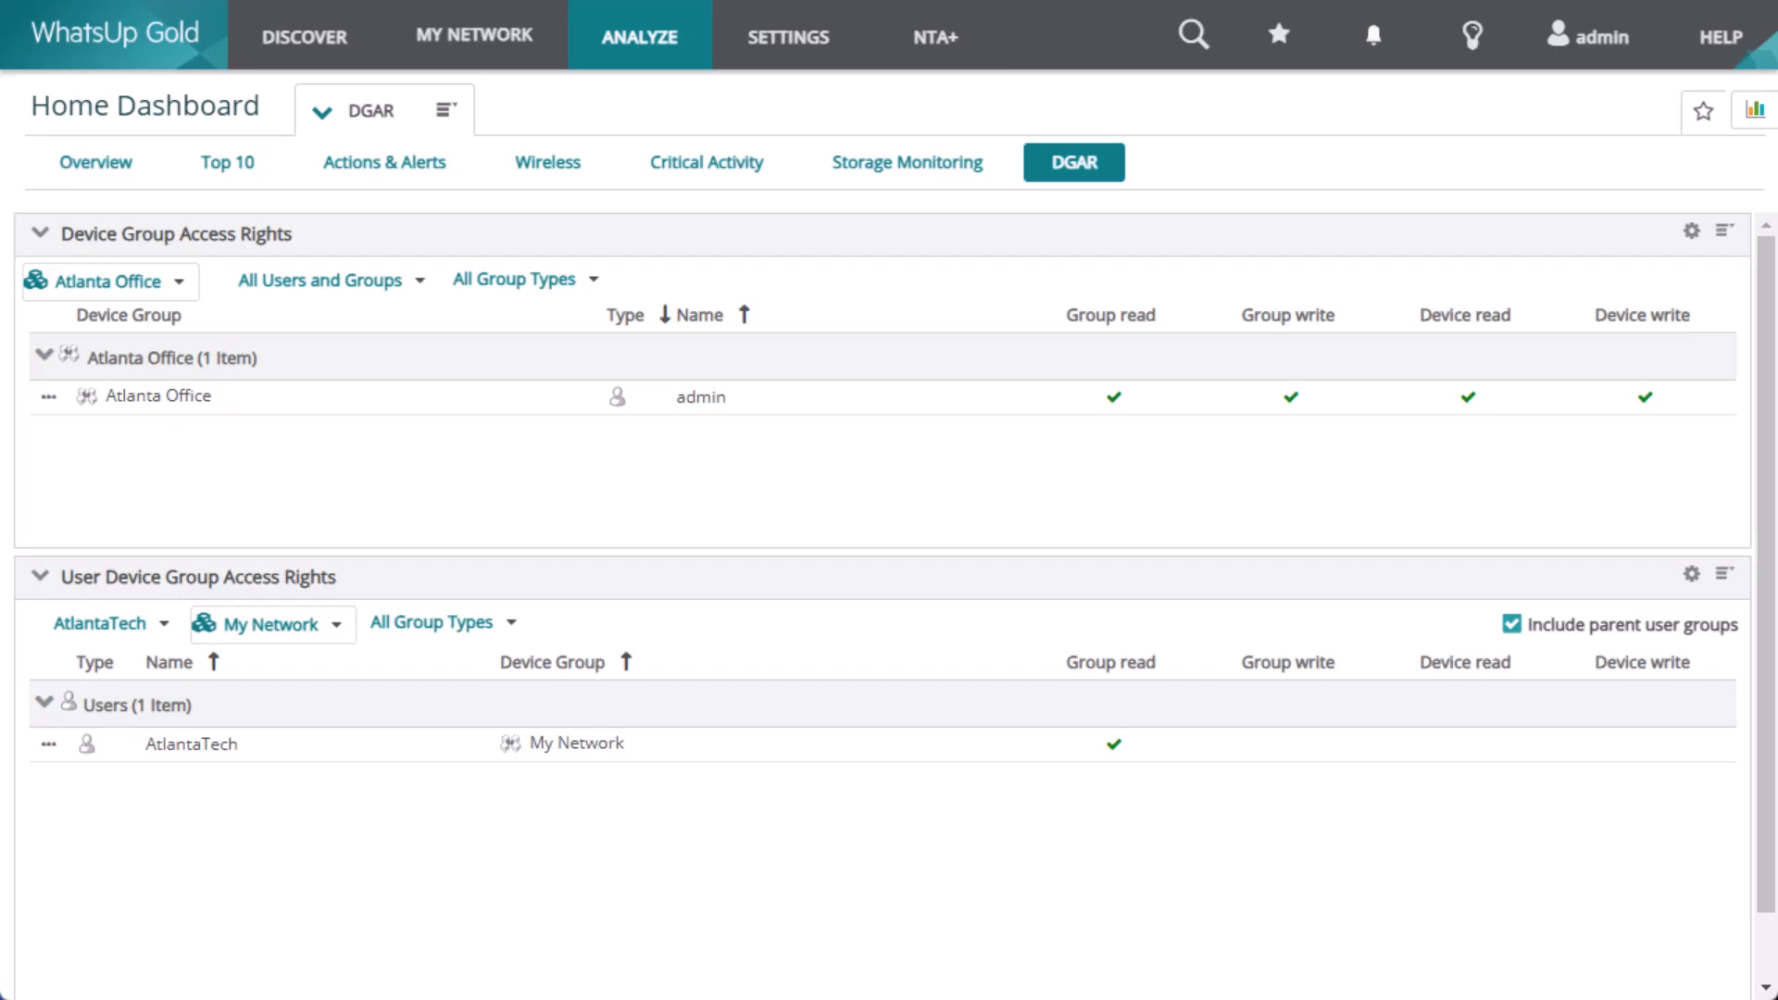
# Add the AtlantaTech user to the Atlanta Office access rights with Group read and save the change.
pyautogui.click(50, 398)
pyautogui.click(76, 435)
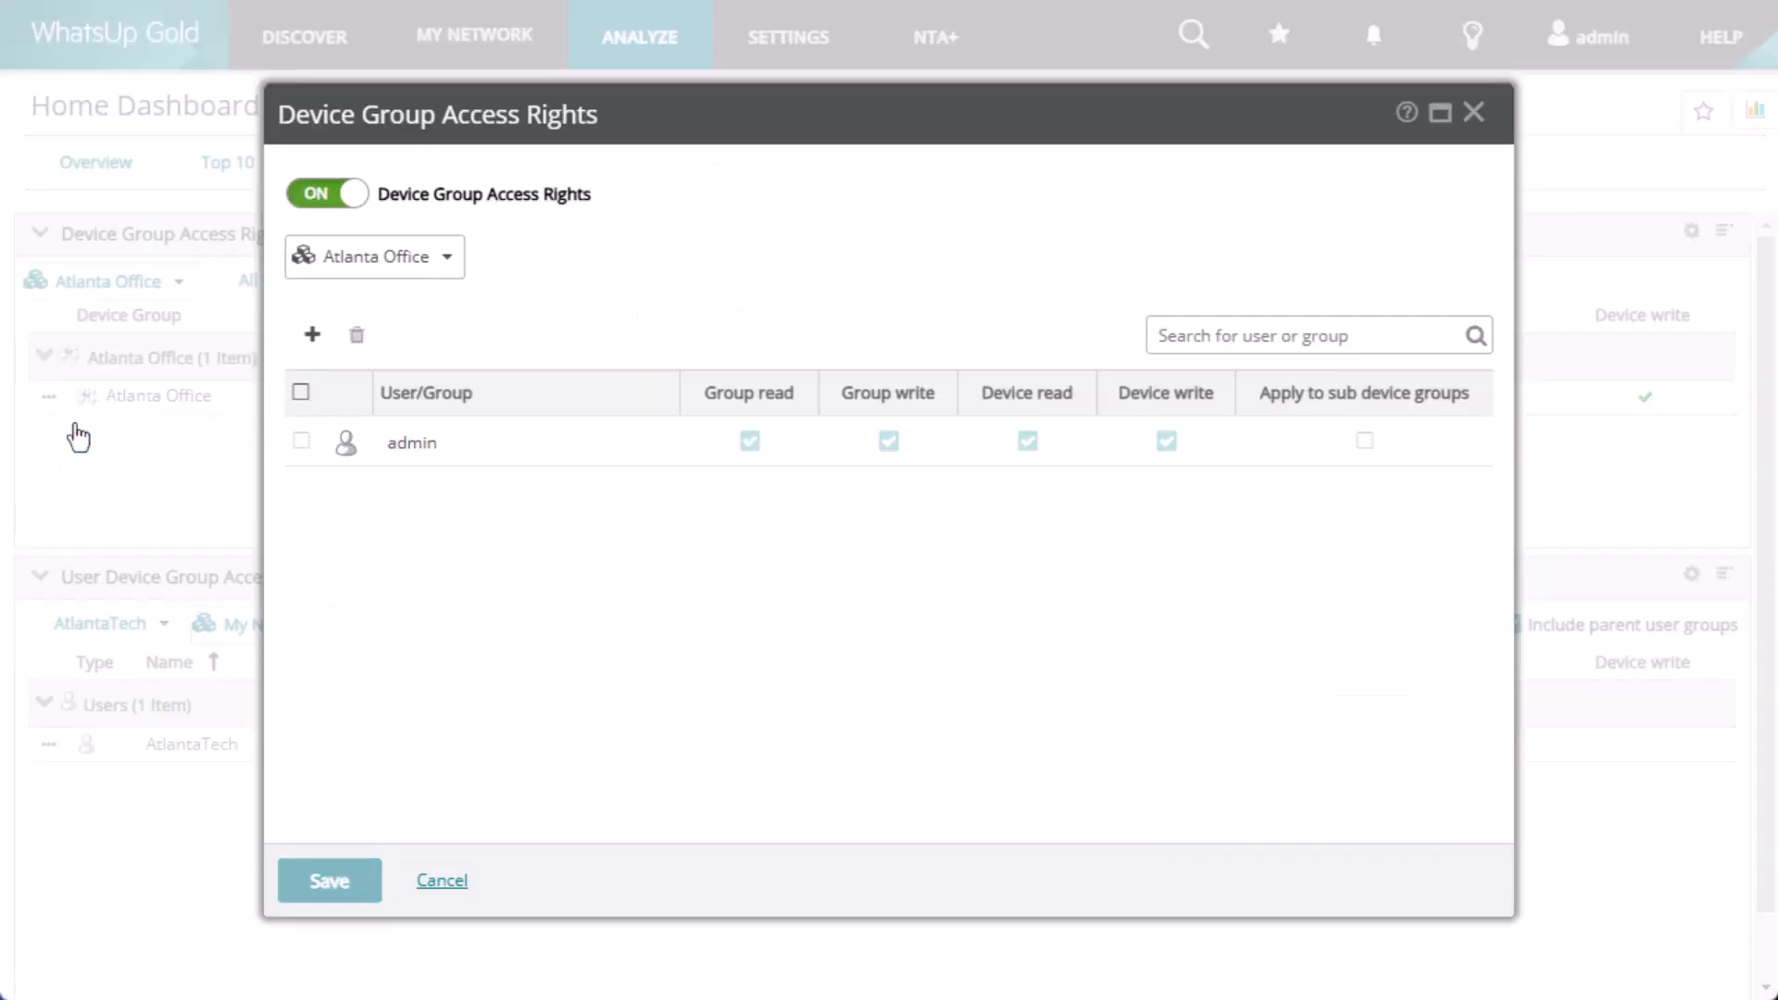
pyautogui.click(312, 335)
pyautogui.click(665, 383)
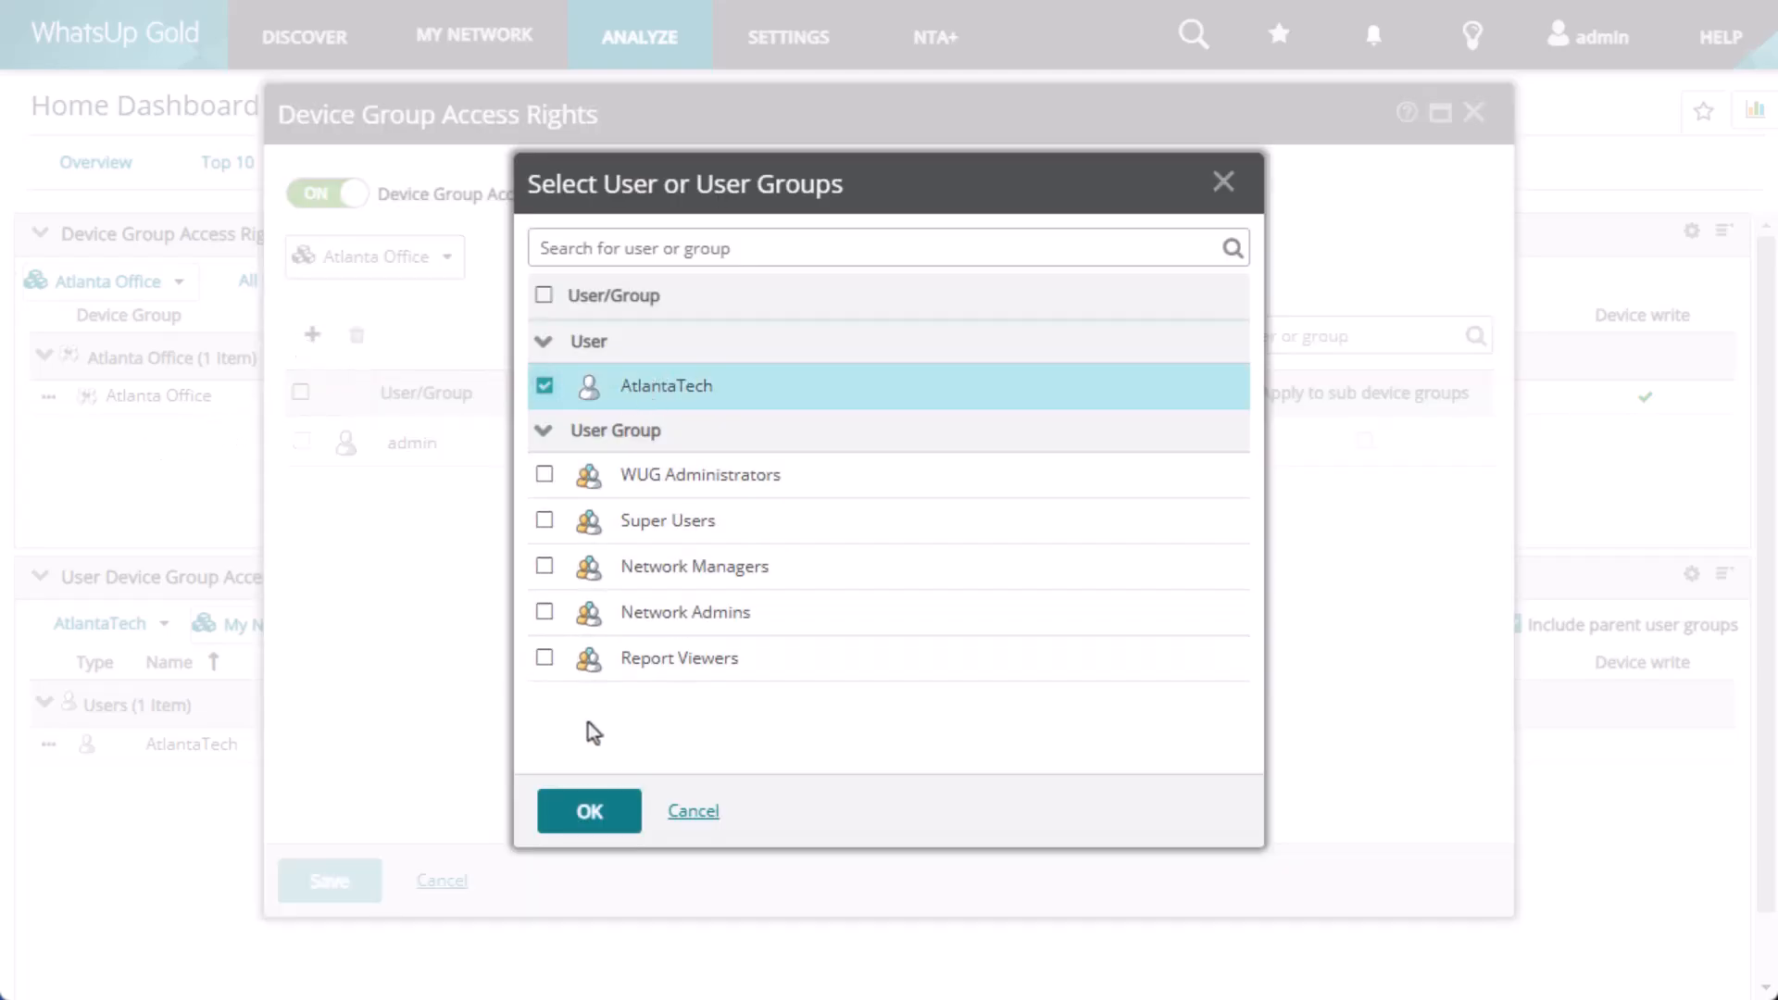
pyautogui.click(607, 815)
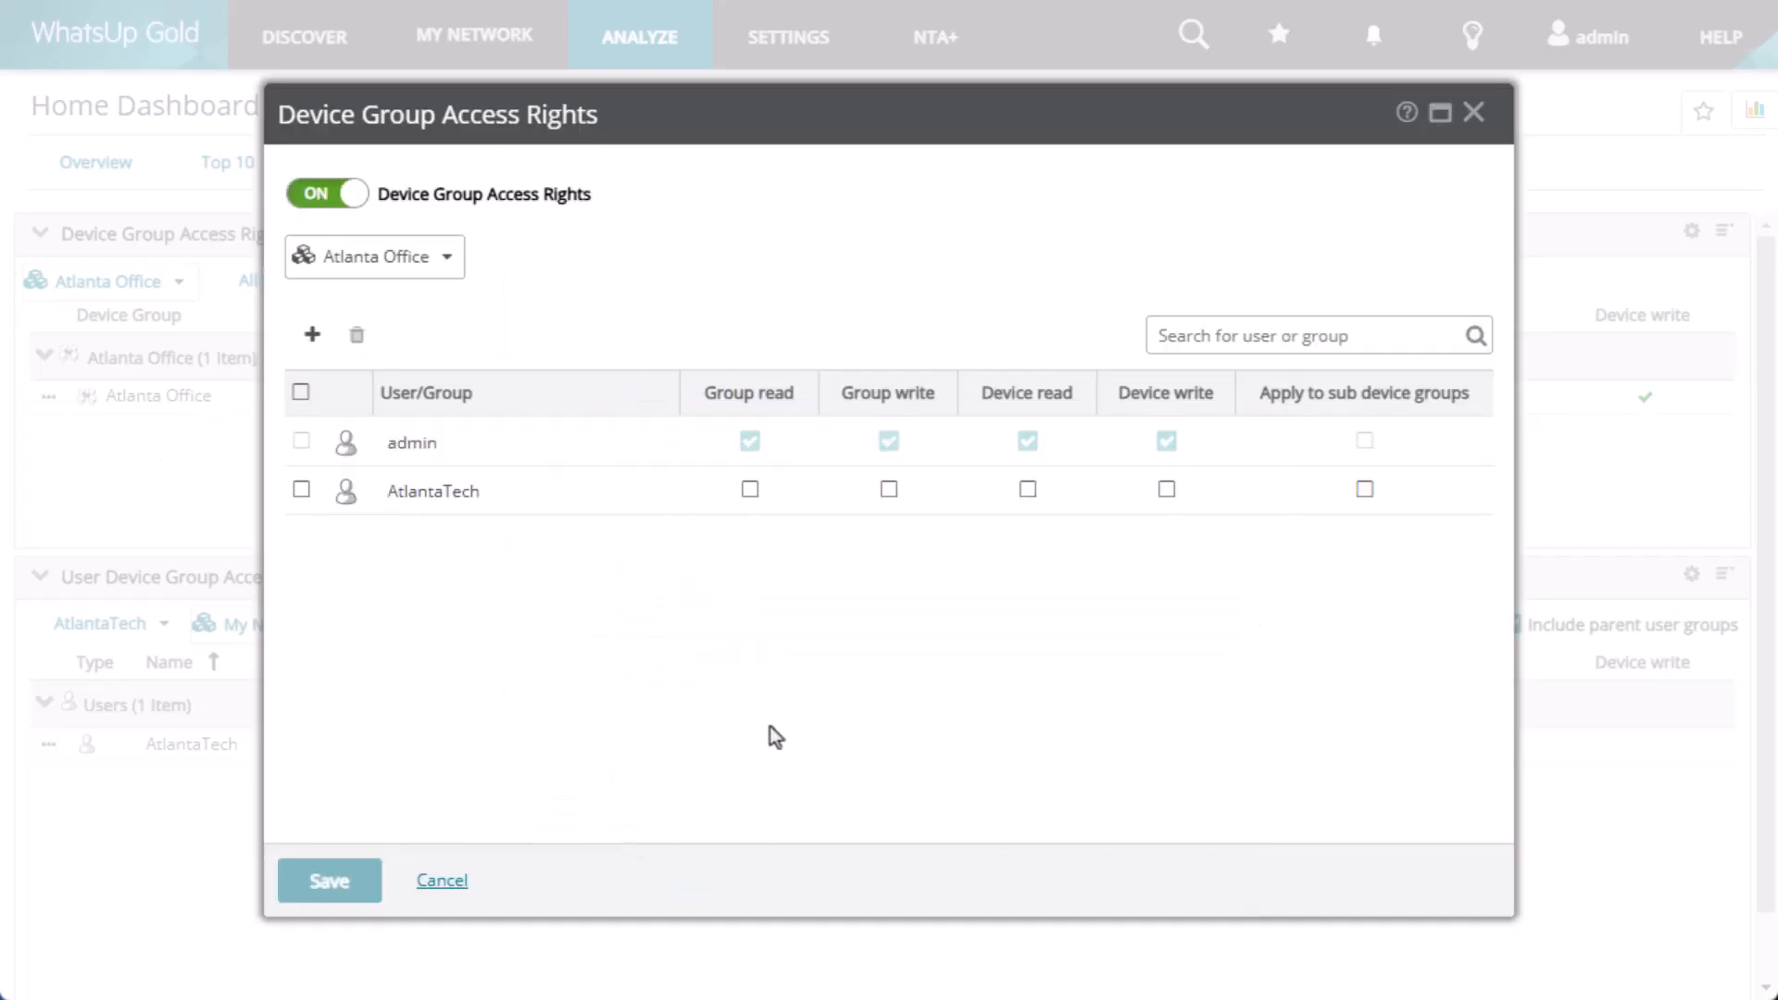
pyautogui.click(749, 491)
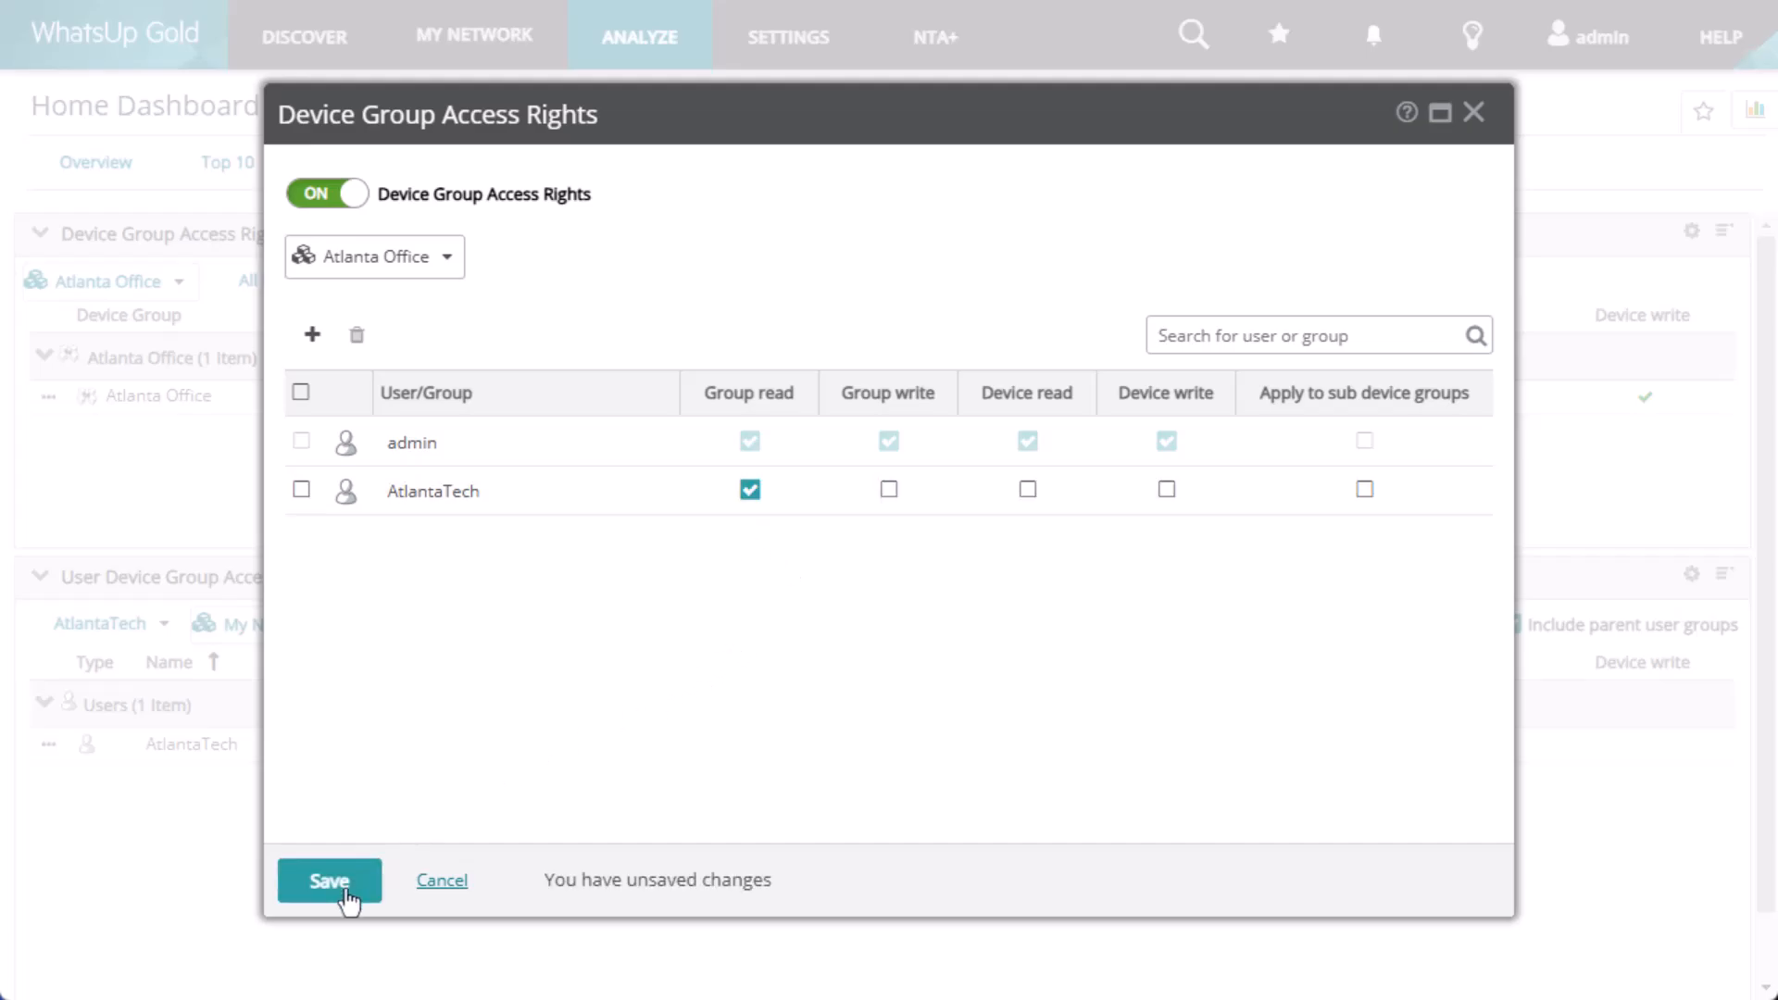
pyautogui.click(349, 887)
# Log in as AtlantaTech with the account password and view the Atlanta Office group's devices and group options.
pyautogui.write('•••')
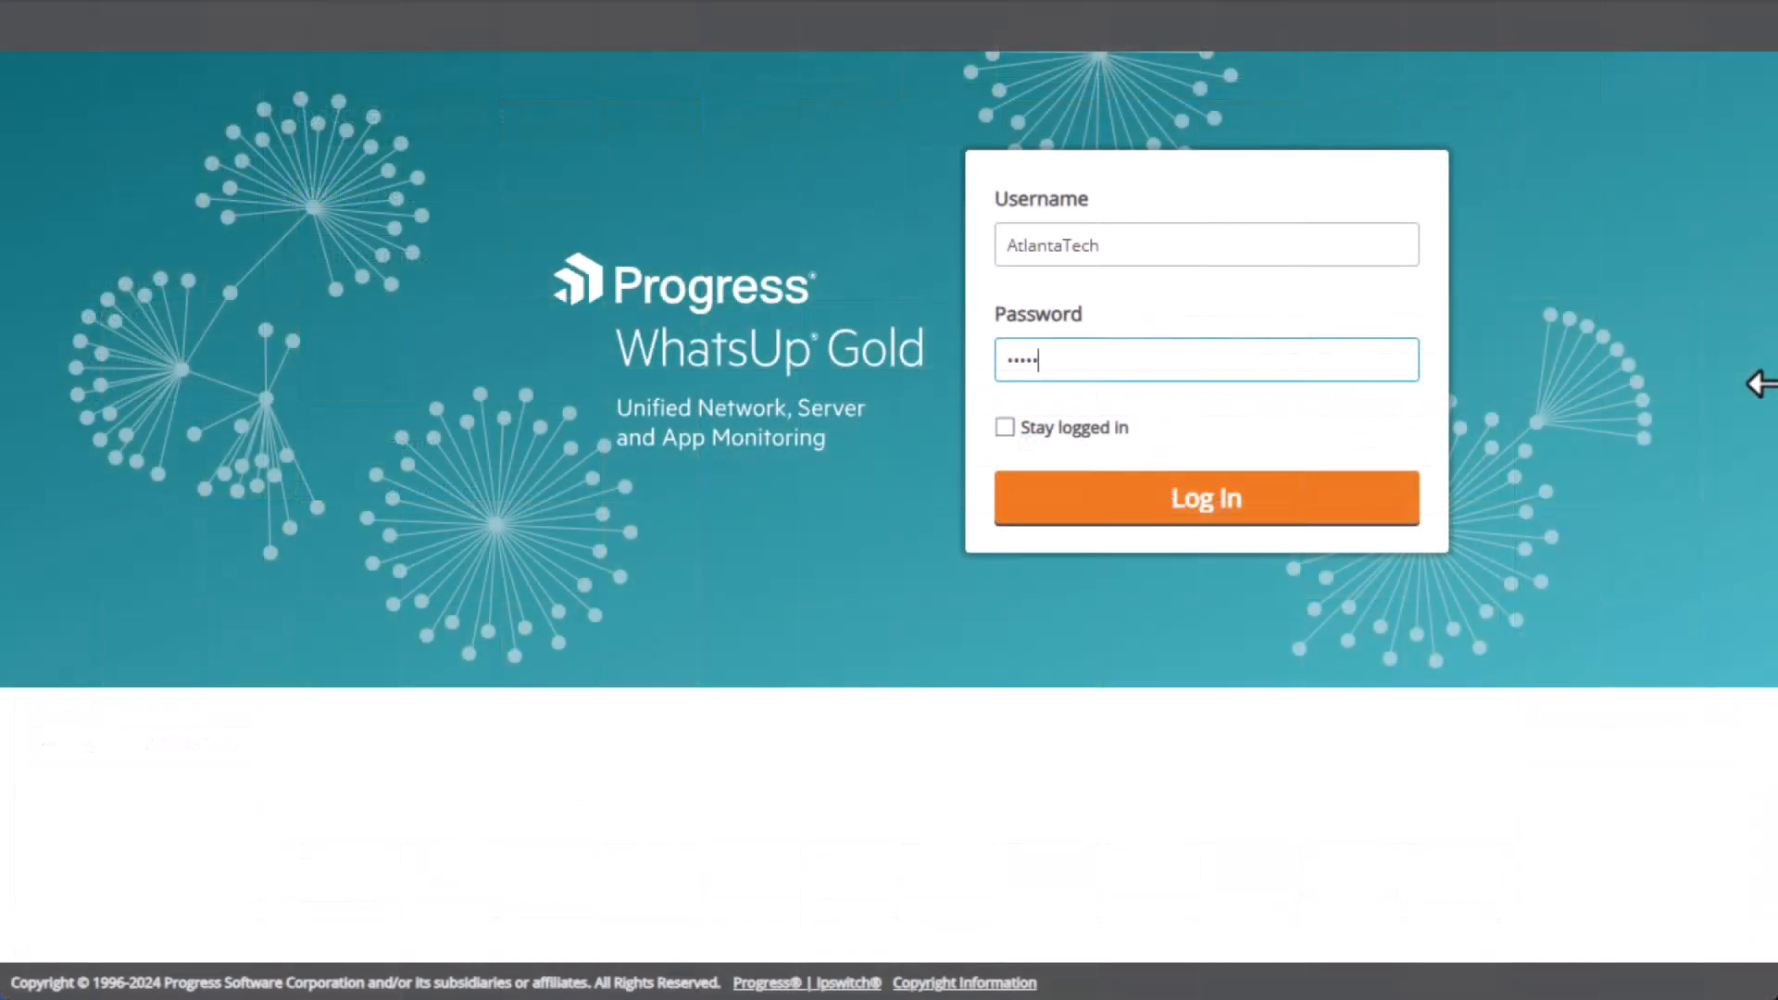
pyautogui.press('Return')
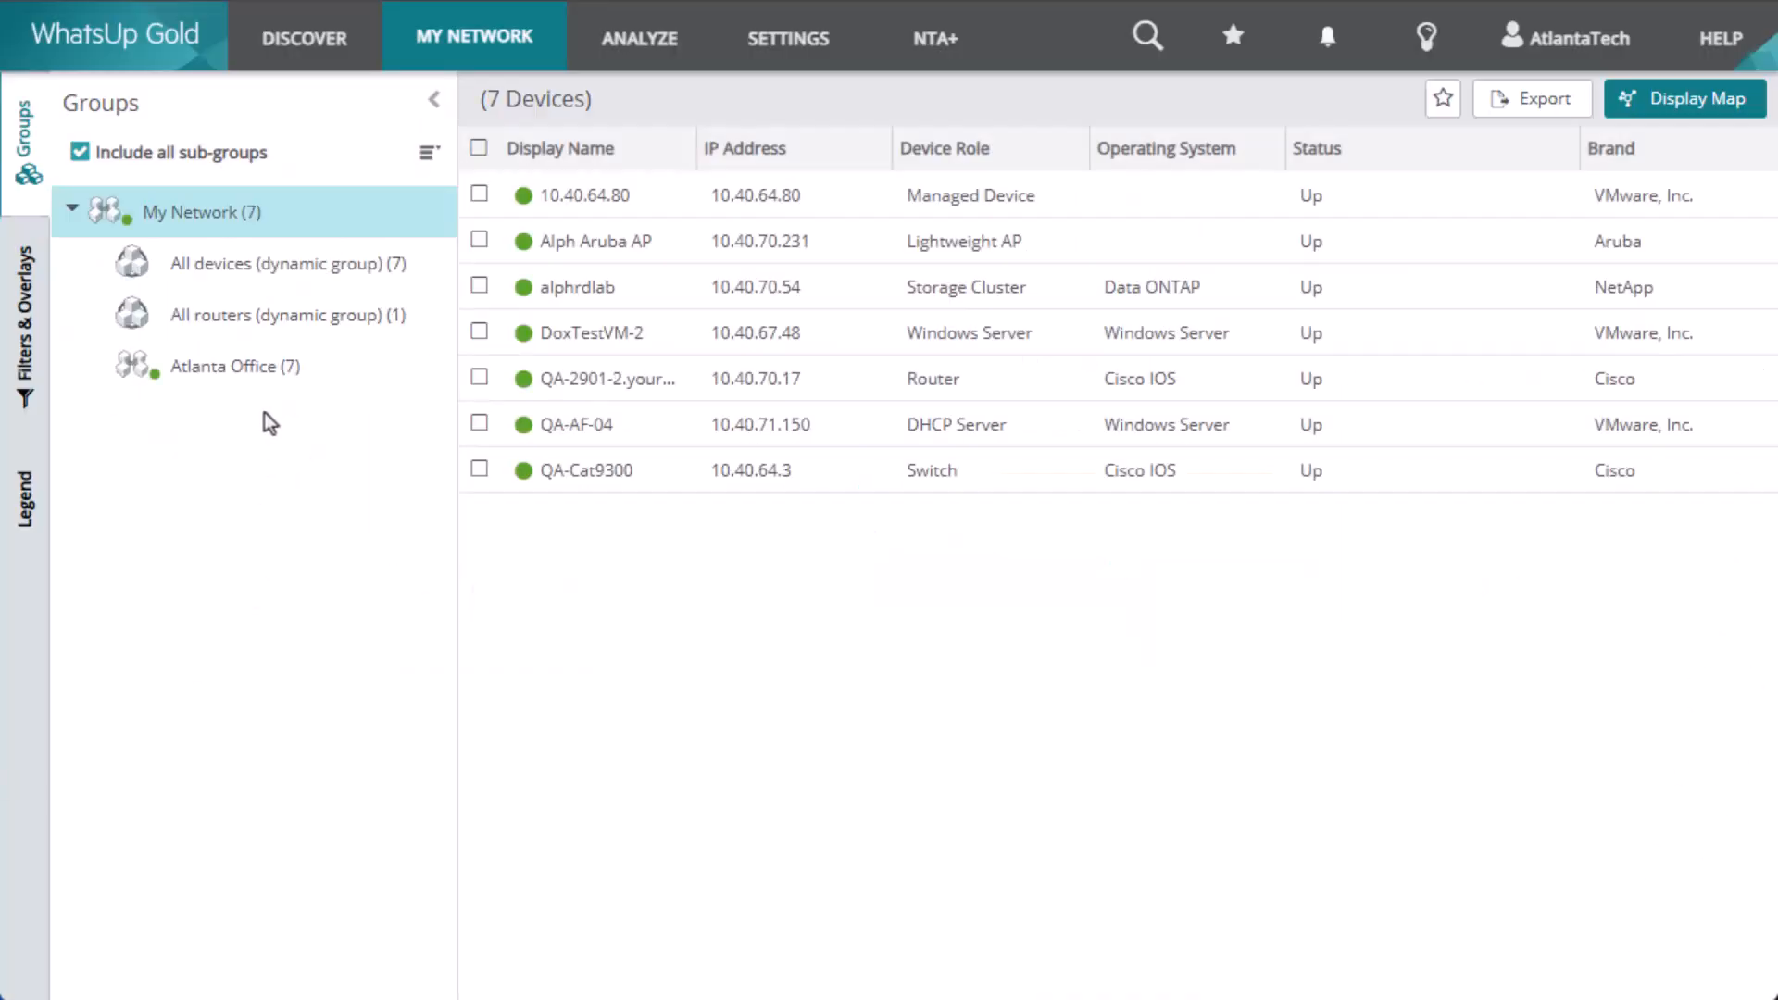
pyautogui.click(269, 370)
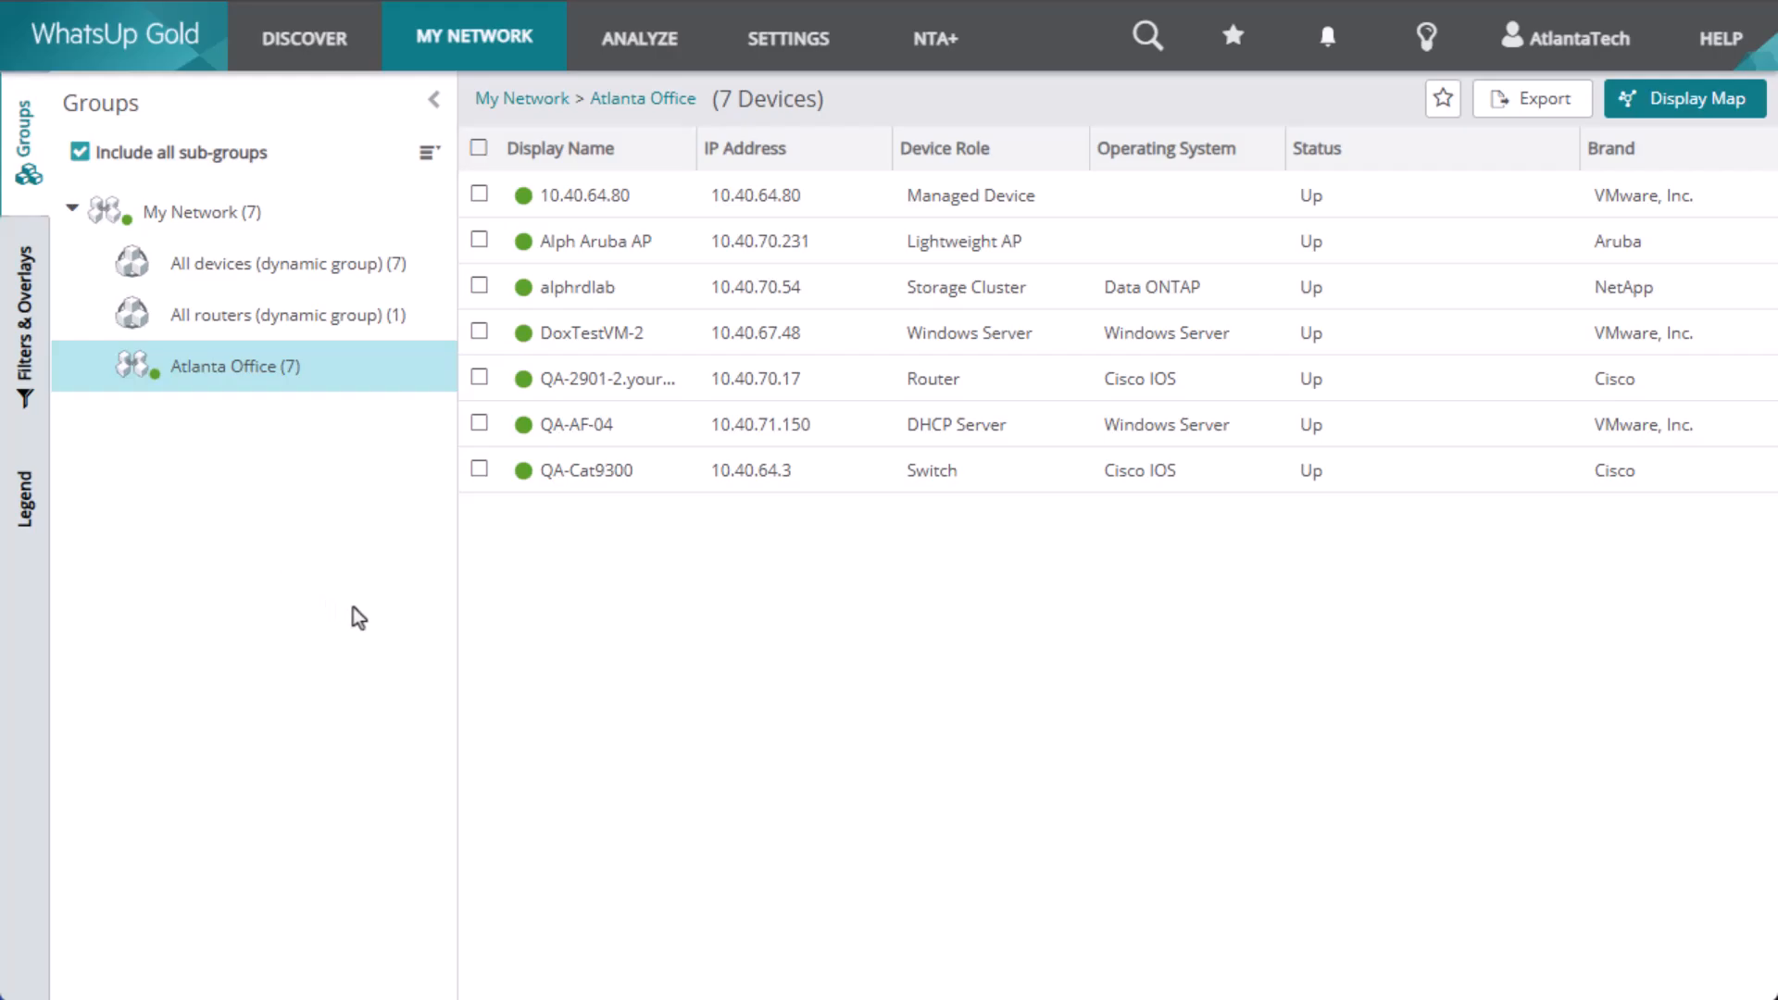
pyautogui.click(429, 159)
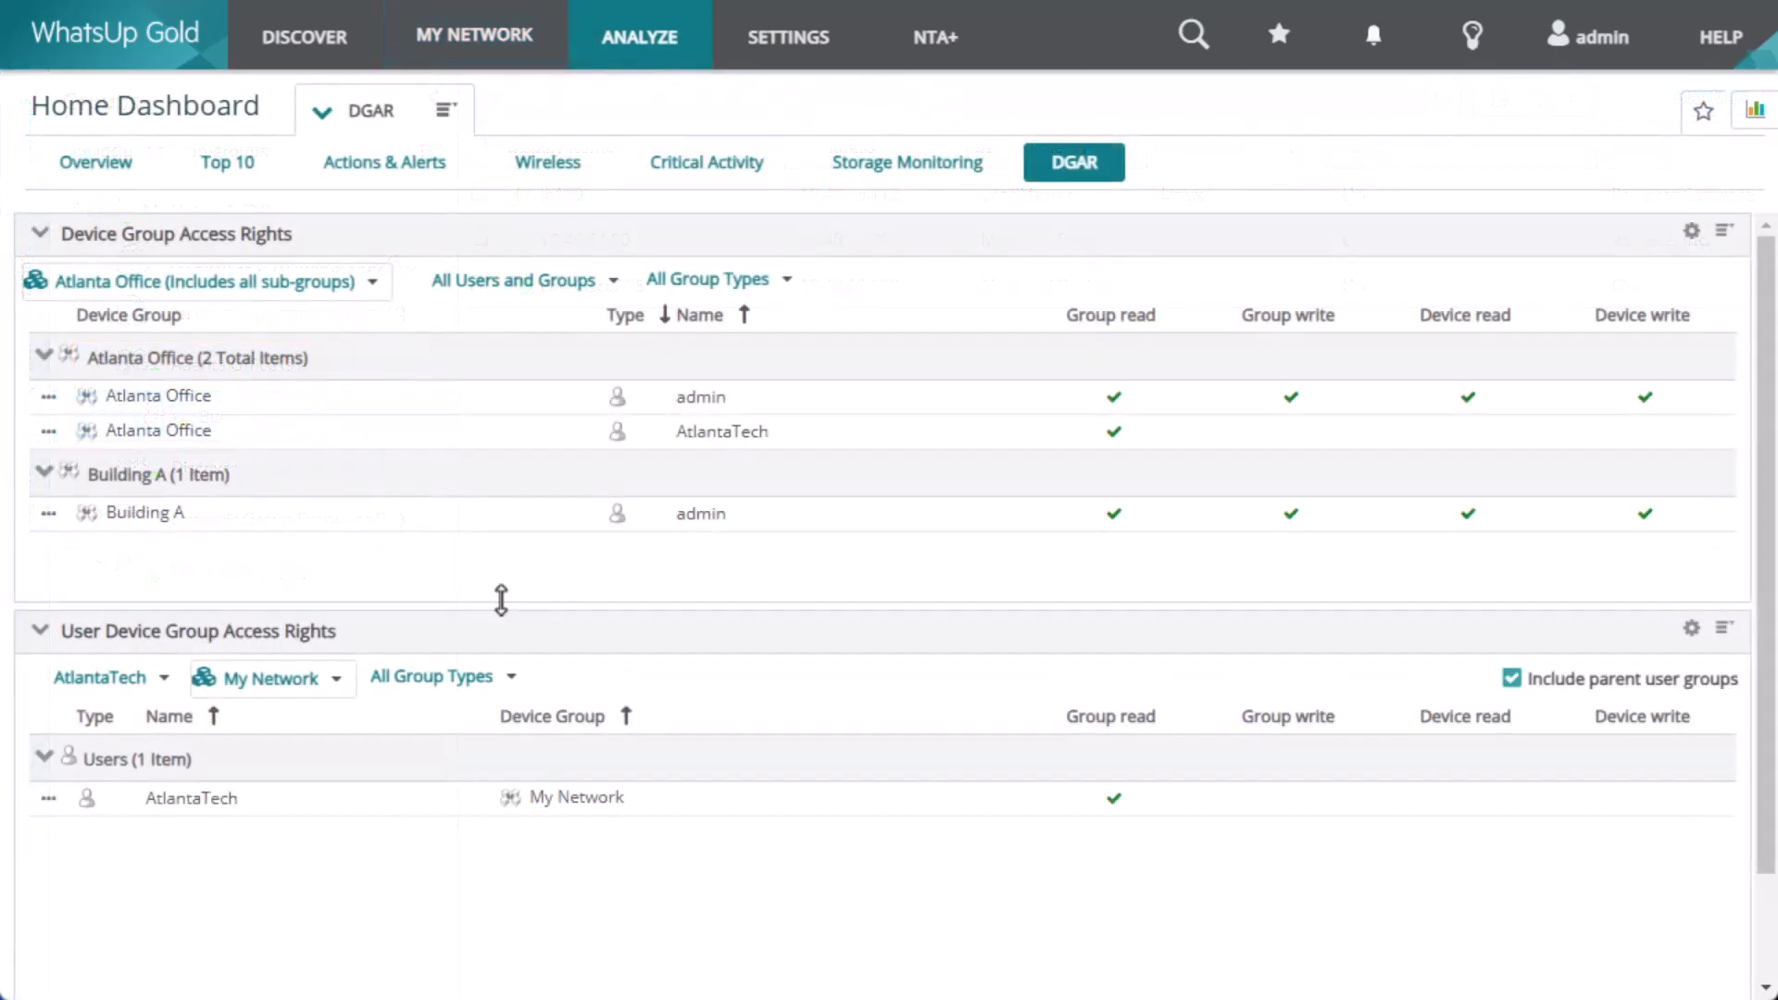
# Apply AtlantaTech's Atlanta Office rights to sub device groups, save, and close the access rights dialog.
pyautogui.click(48, 431)
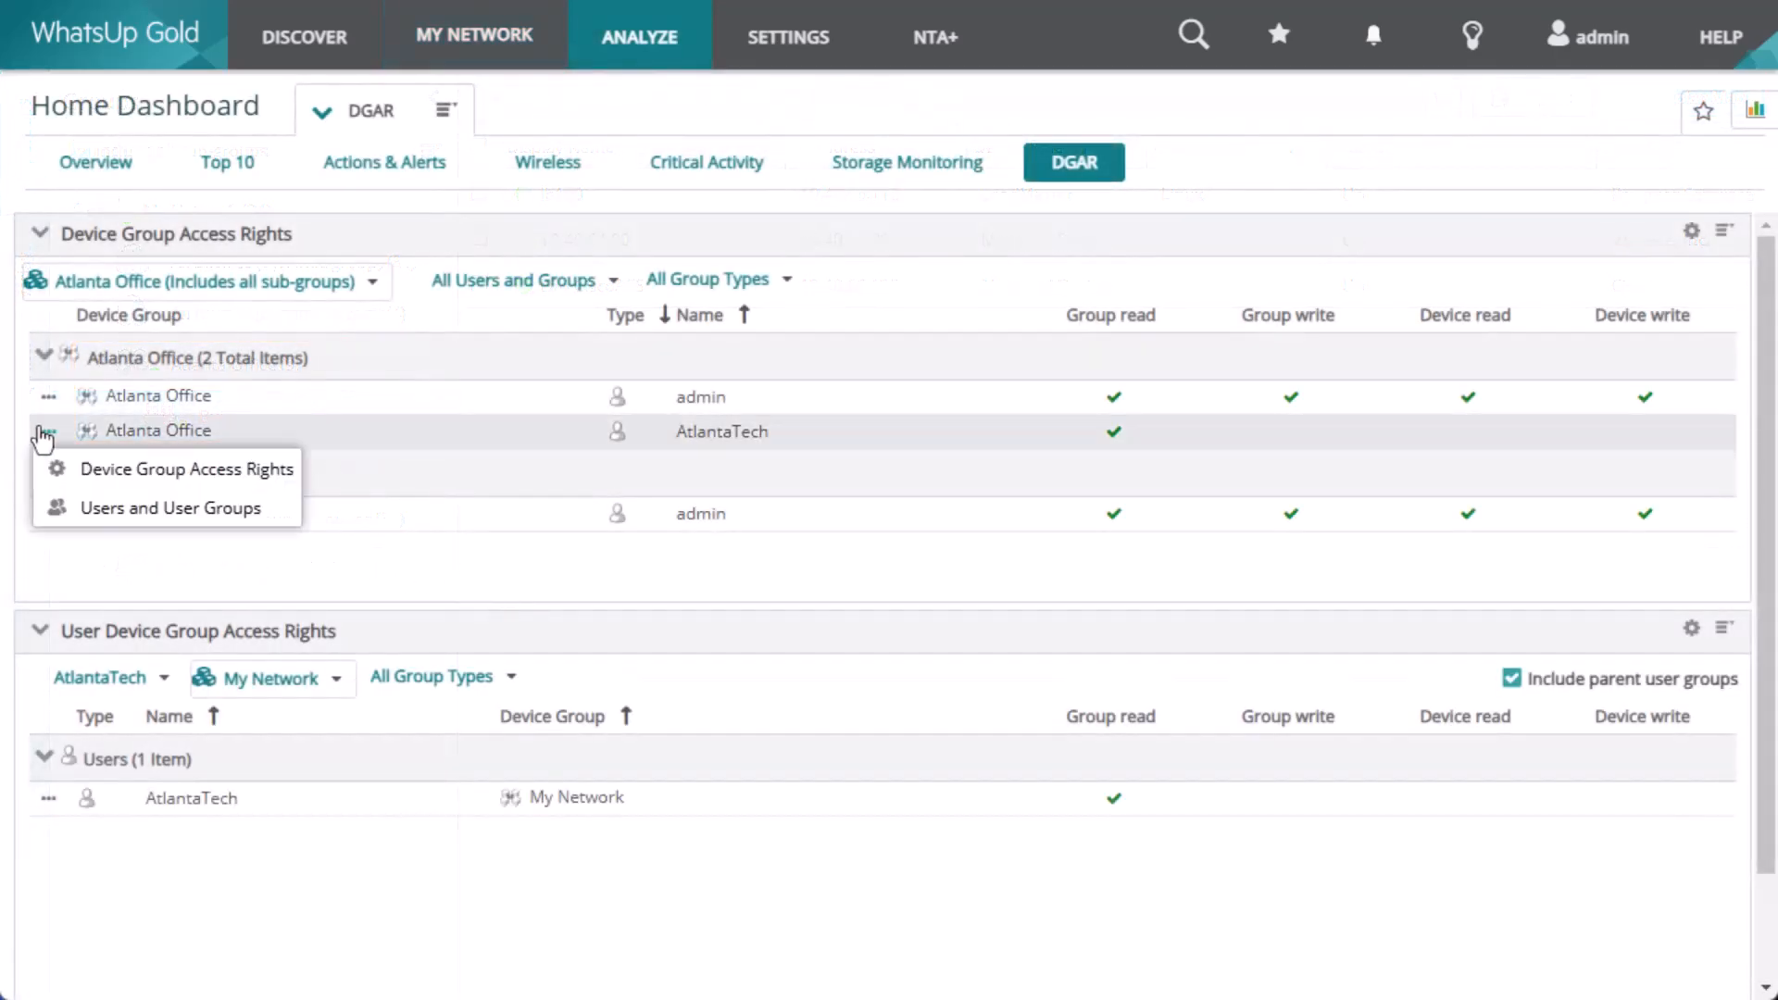
pyautogui.click(83, 470)
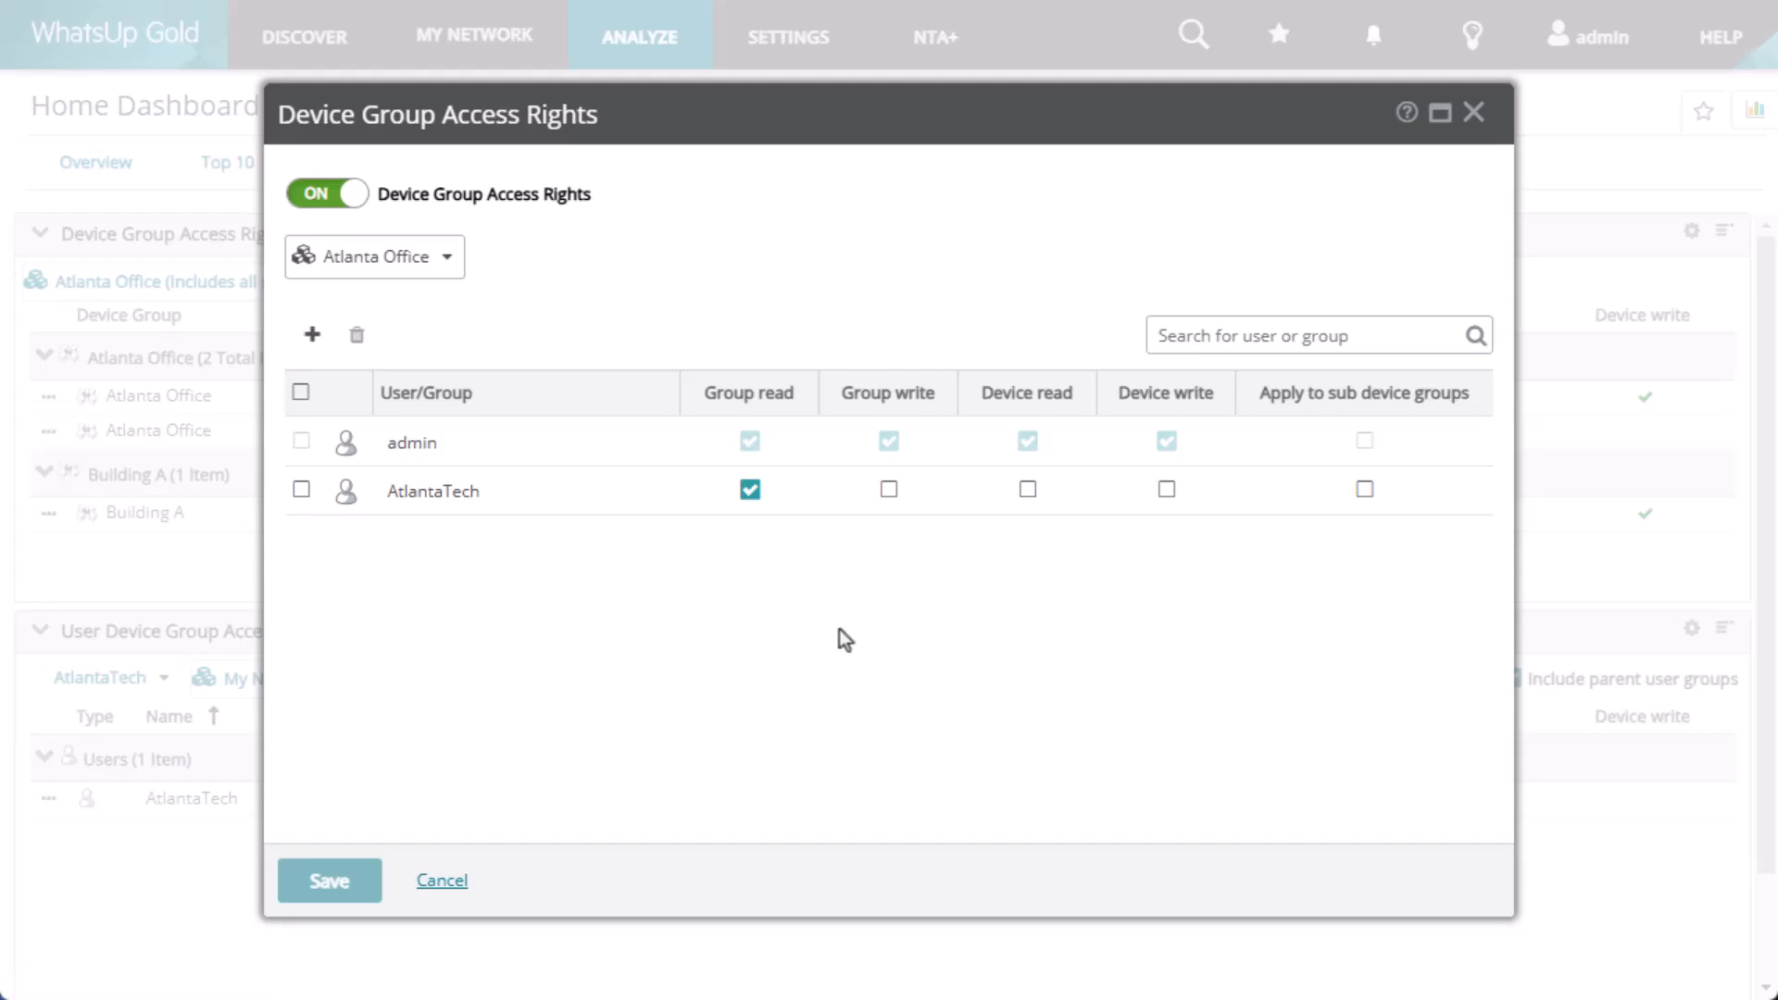
pyautogui.click(1364, 491)
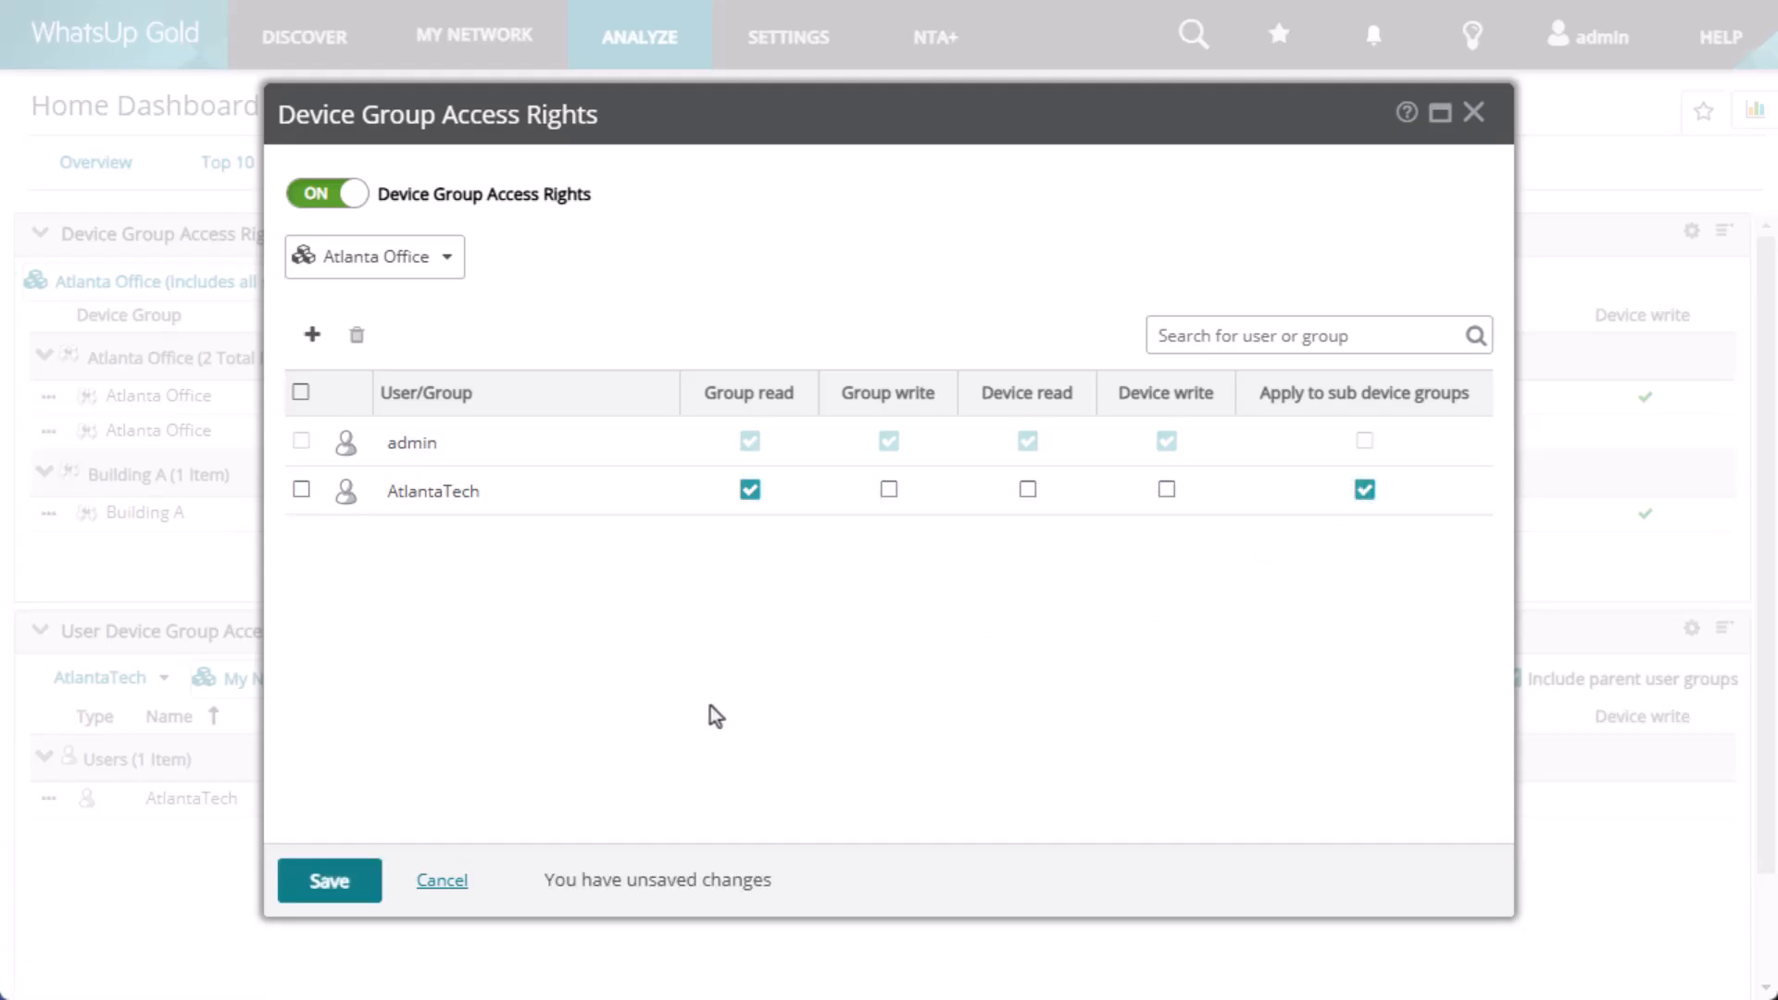
pyautogui.click(308, 891)
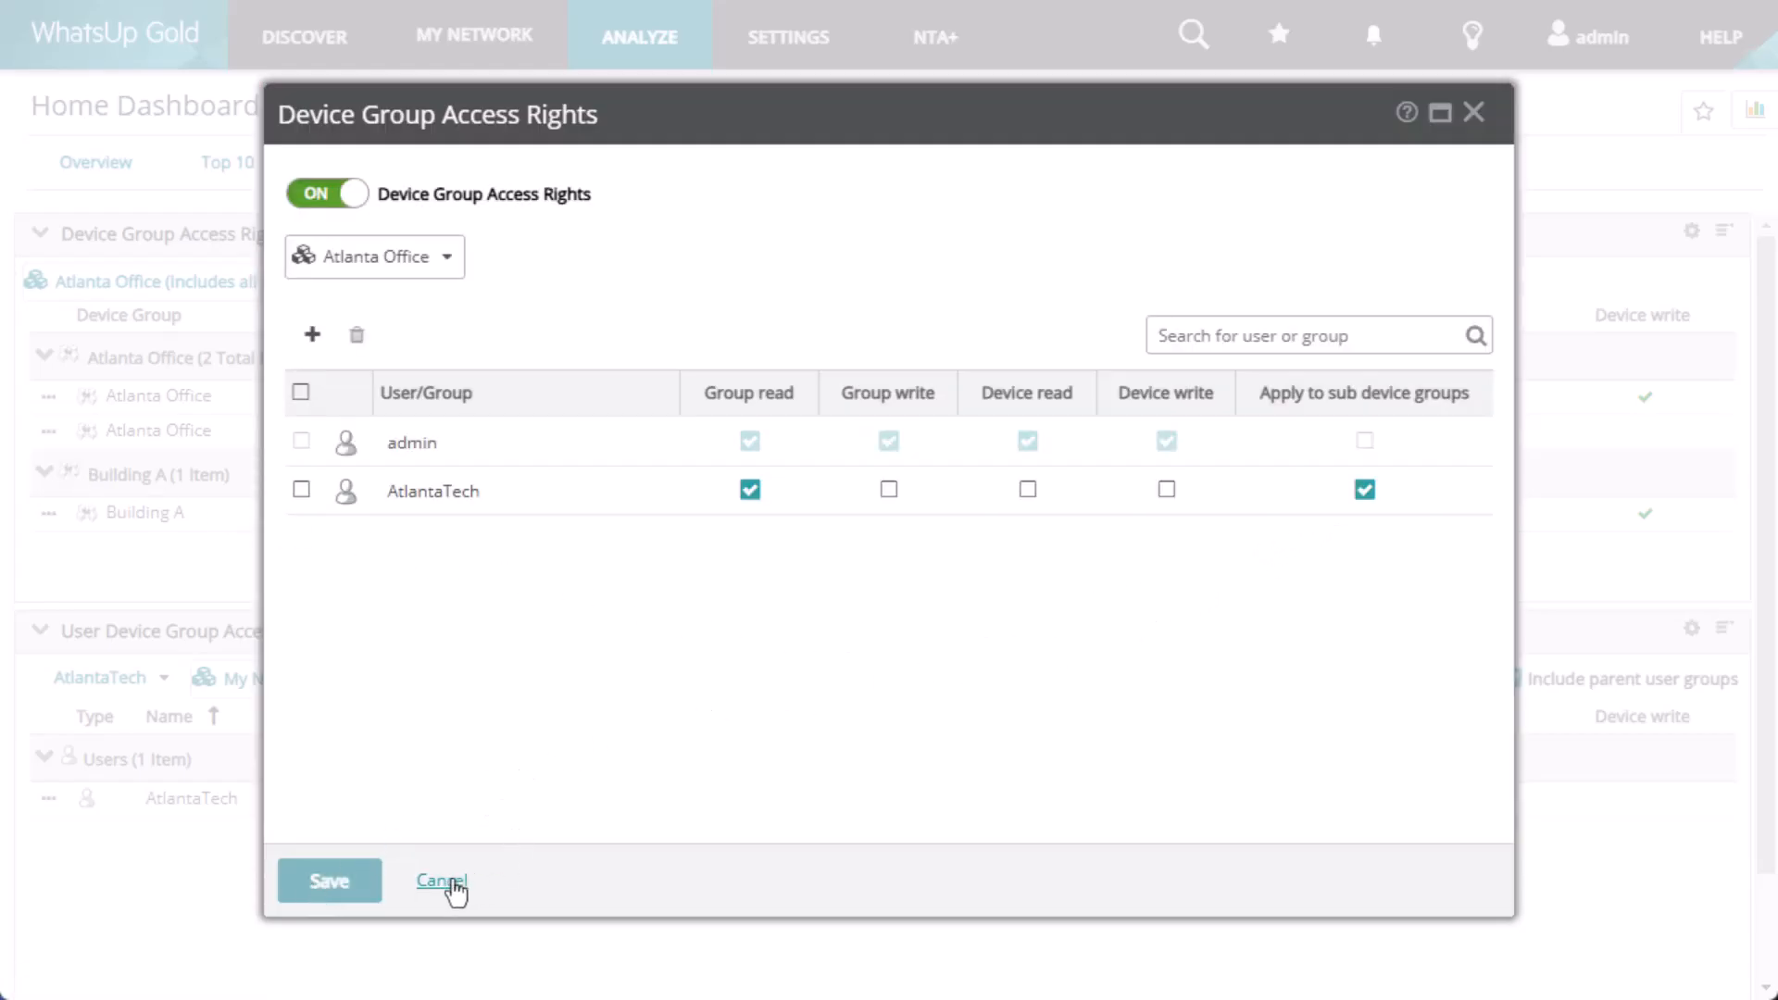
pyautogui.click(447, 885)
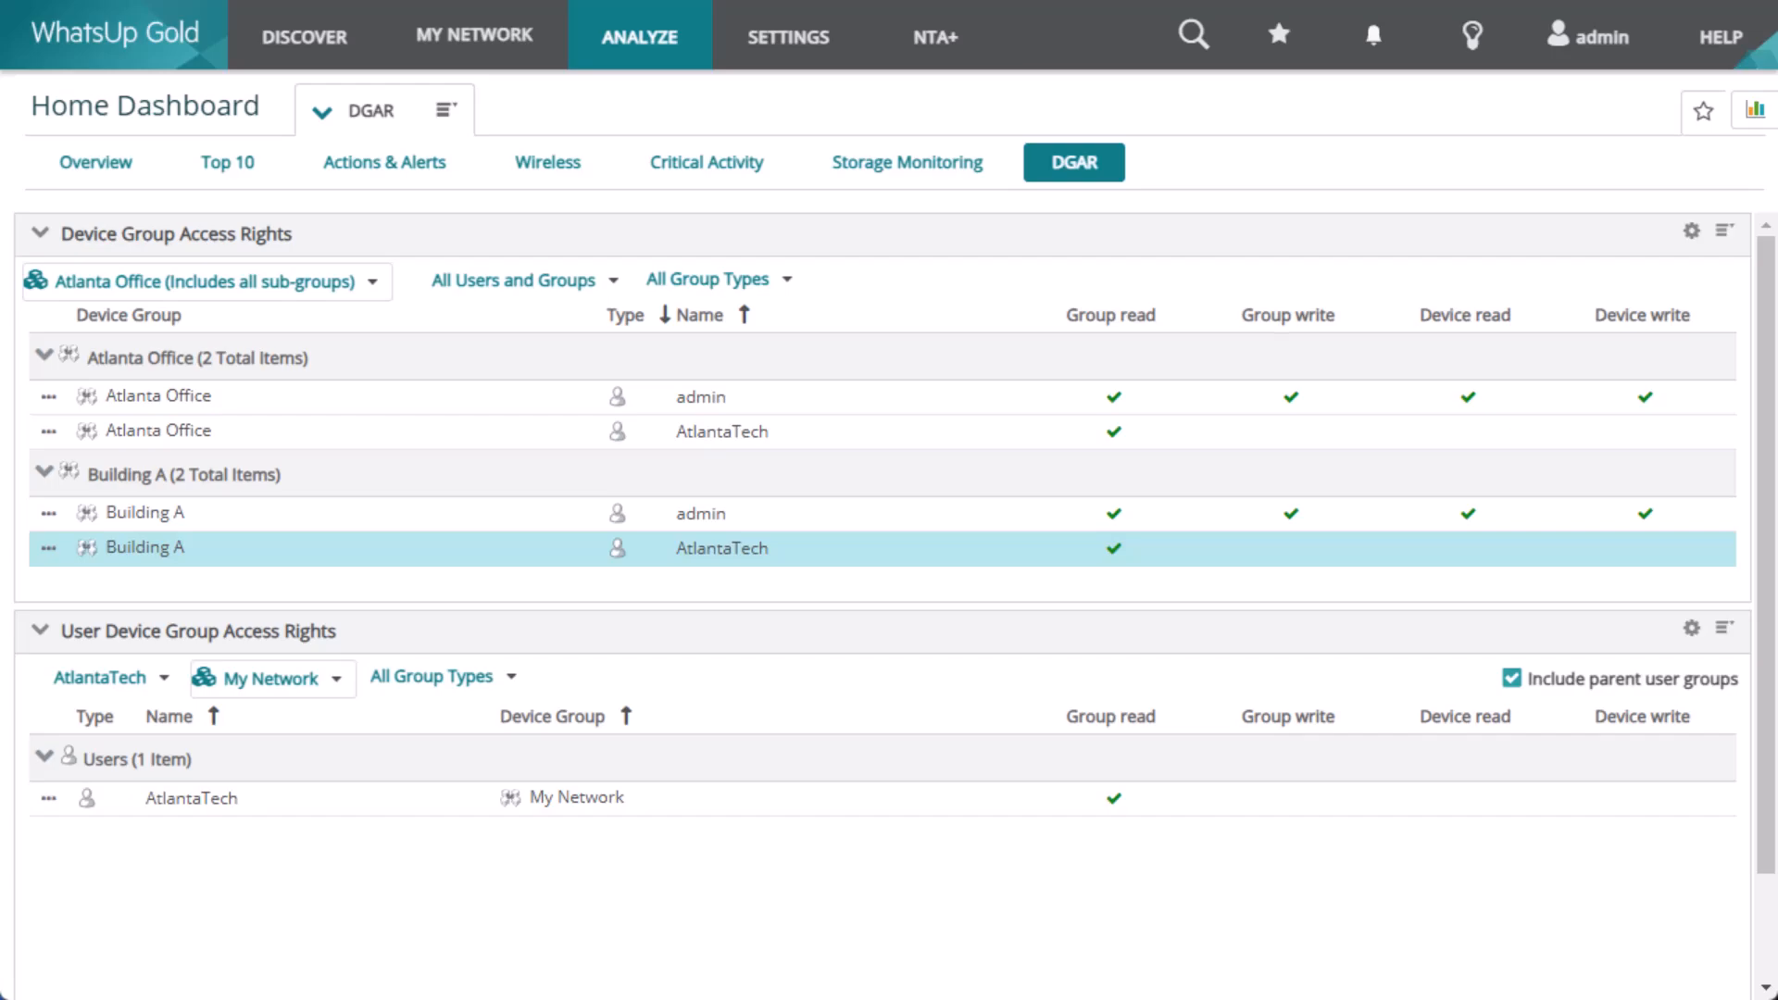
# Remove AtlantaTech's Group read right from Building A, save, and close the access rights dialog.
pyautogui.click(49, 548)
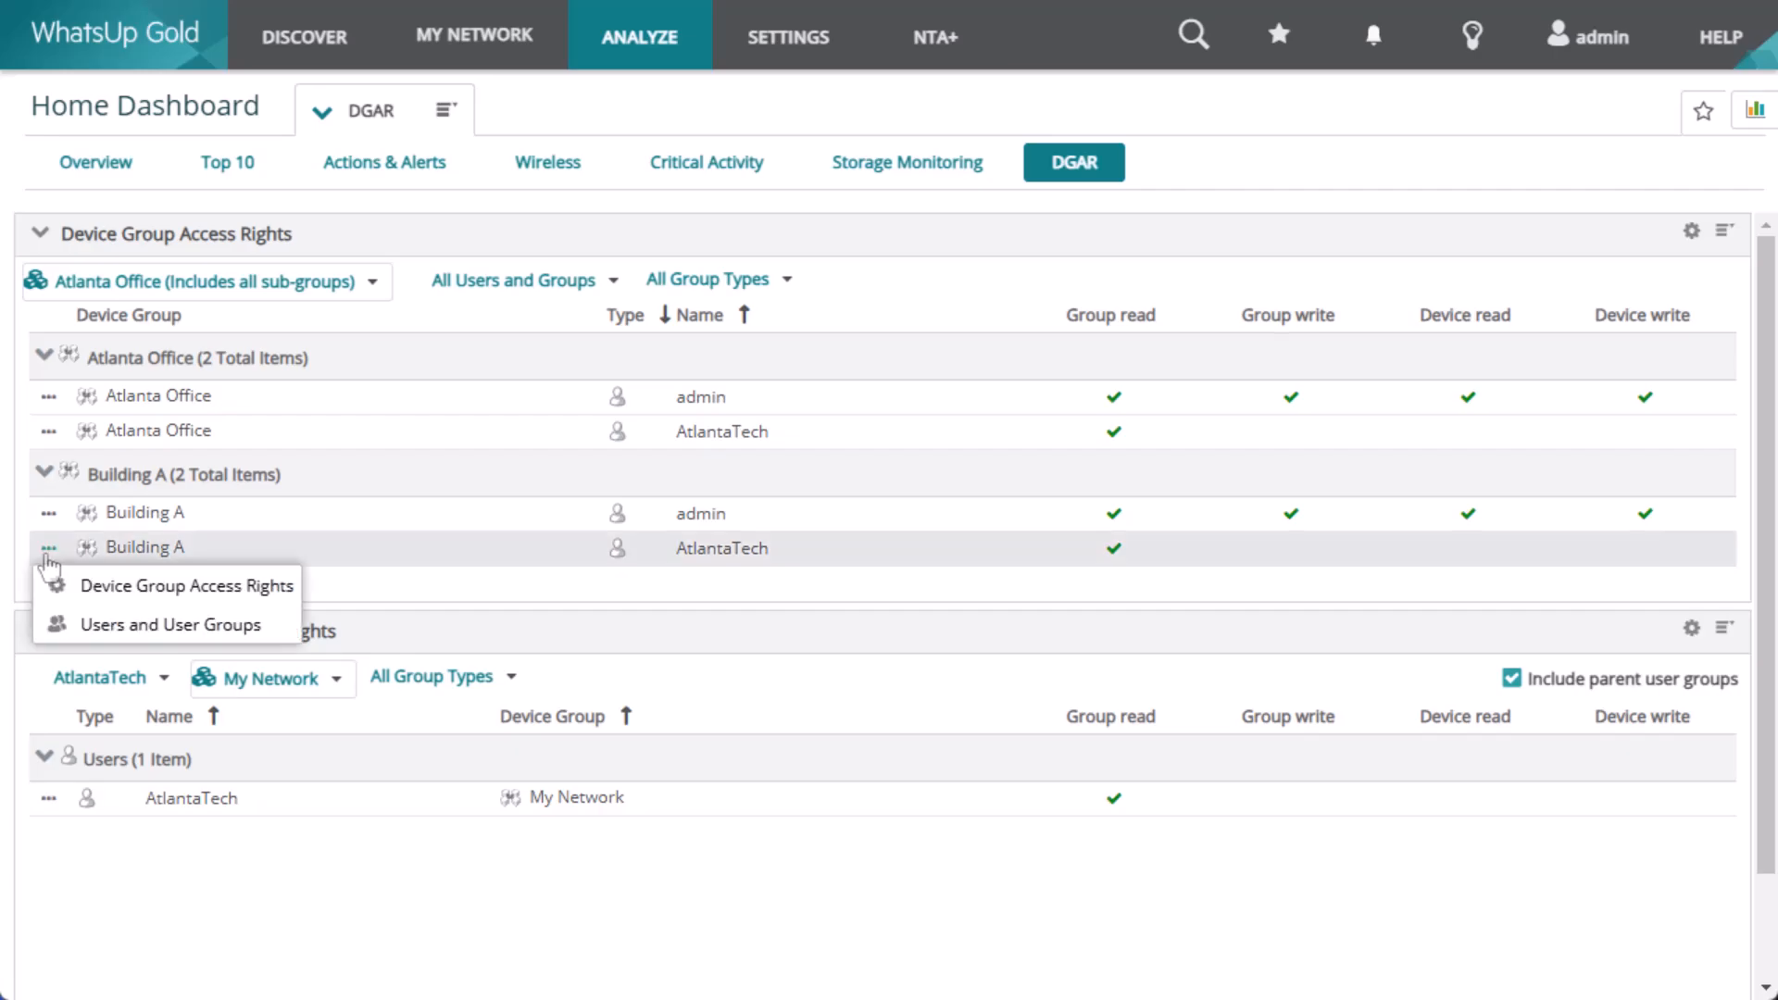
pyautogui.click(72, 586)
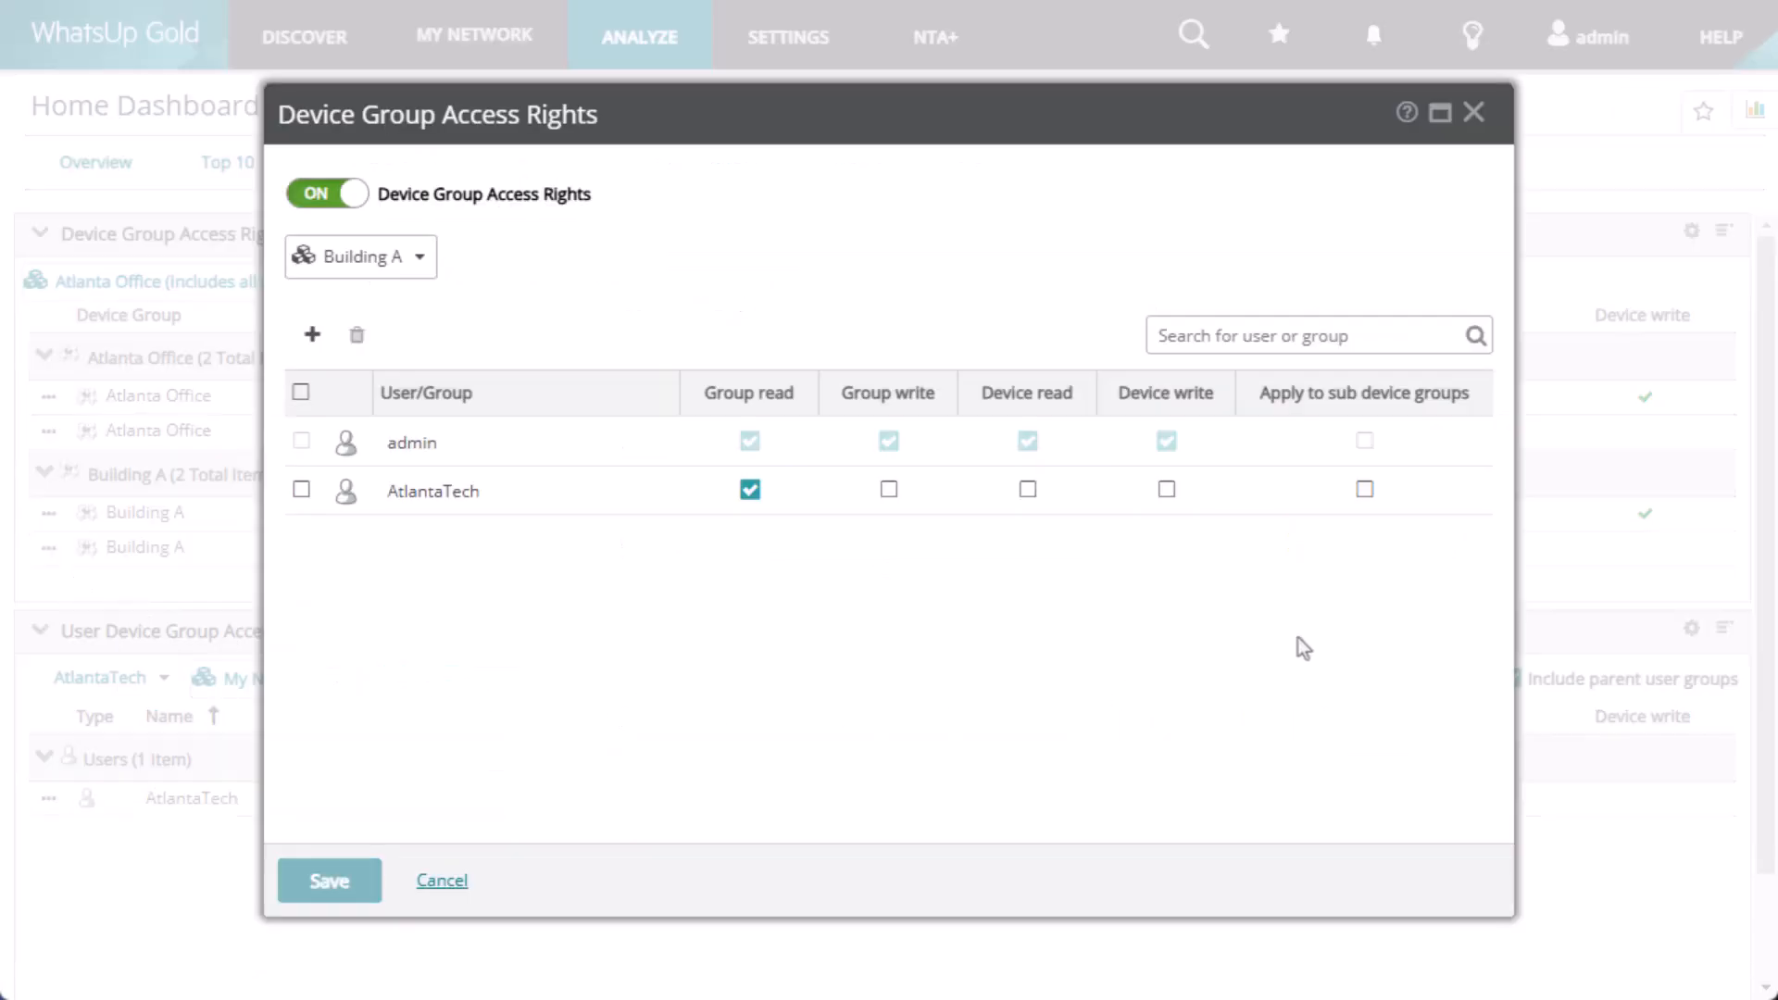
pyautogui.click(748, 489)
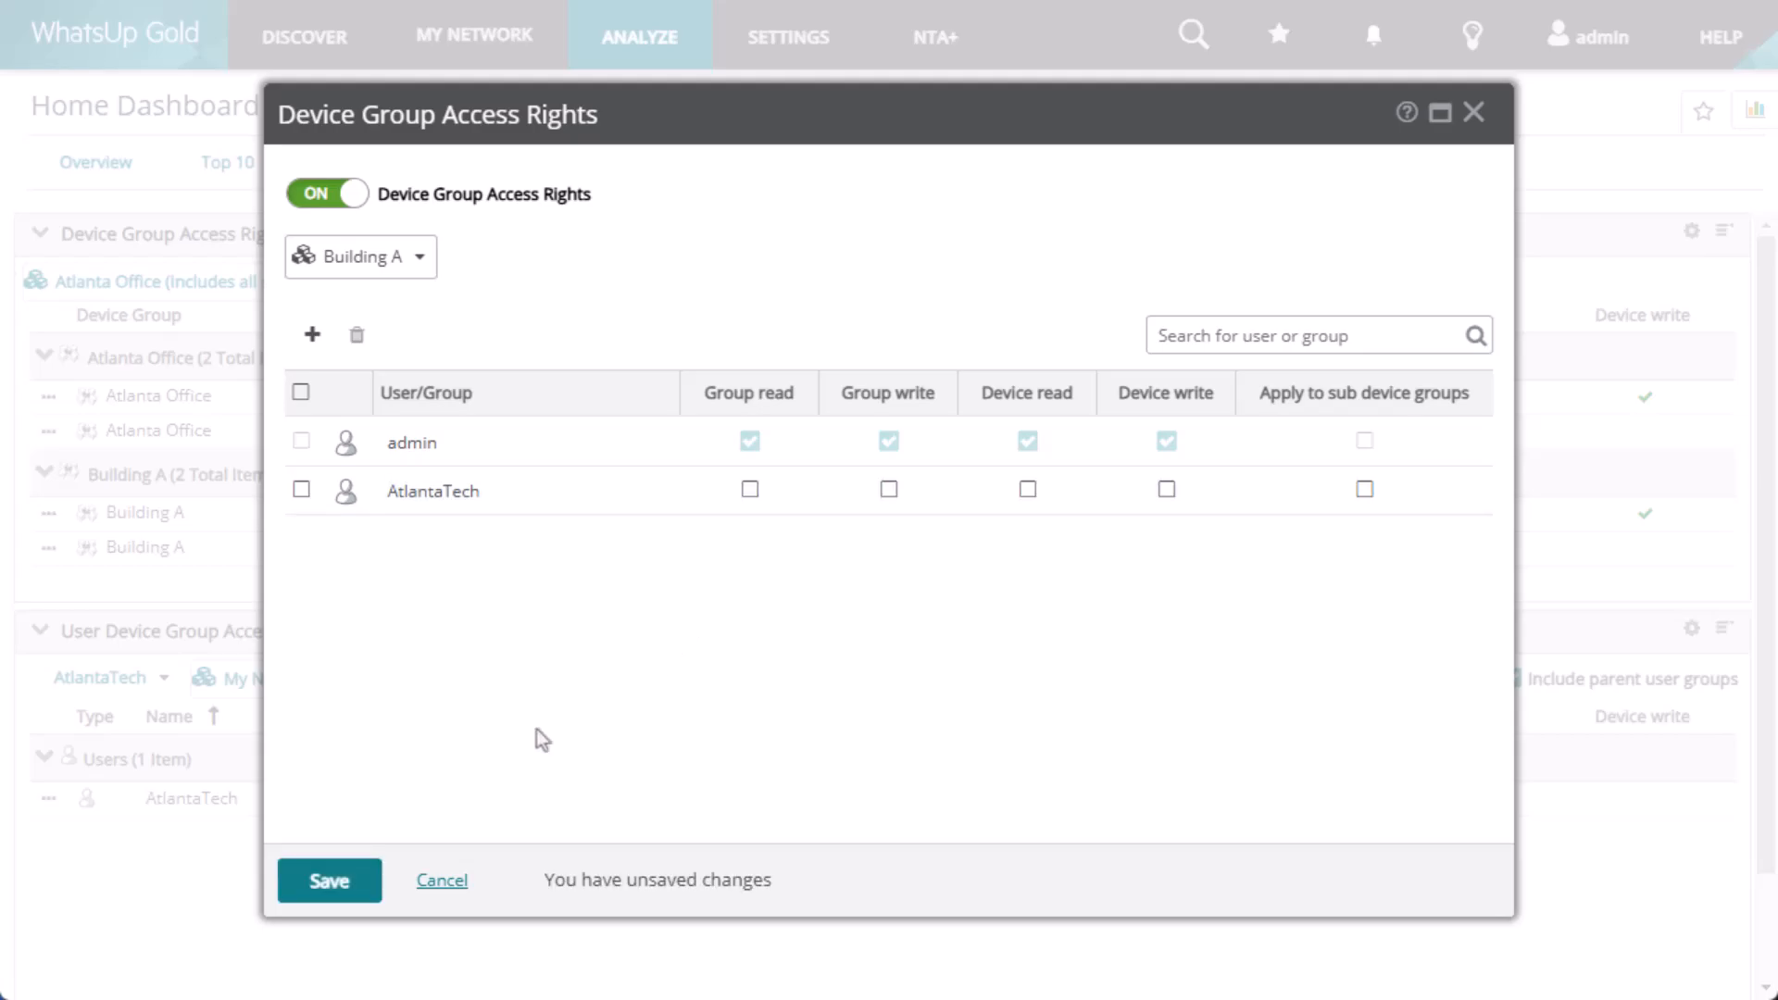
pyautogui.click(358, 888)
pyautogui.click(440, 882)
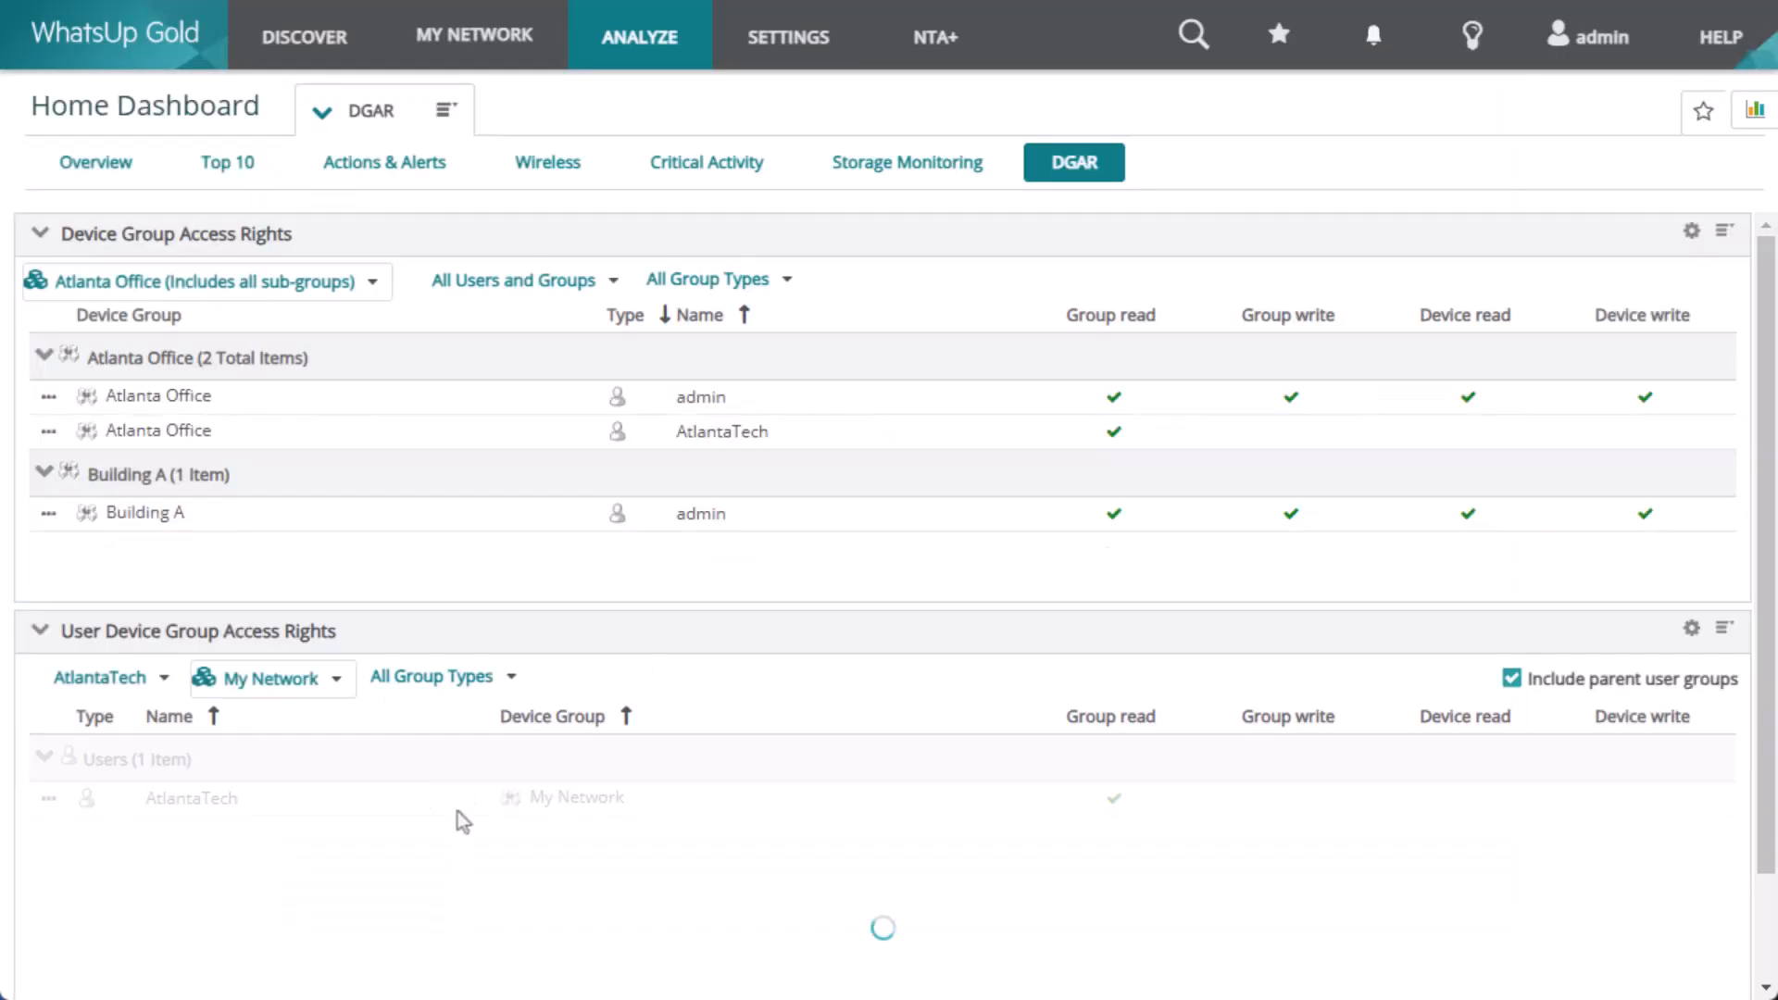
# Reapply AtlantaTech's Group read right on Atlanta Office to its sub device groups and save.
pyautogui.click(49, 431)
pyautogui.click(82, 466)
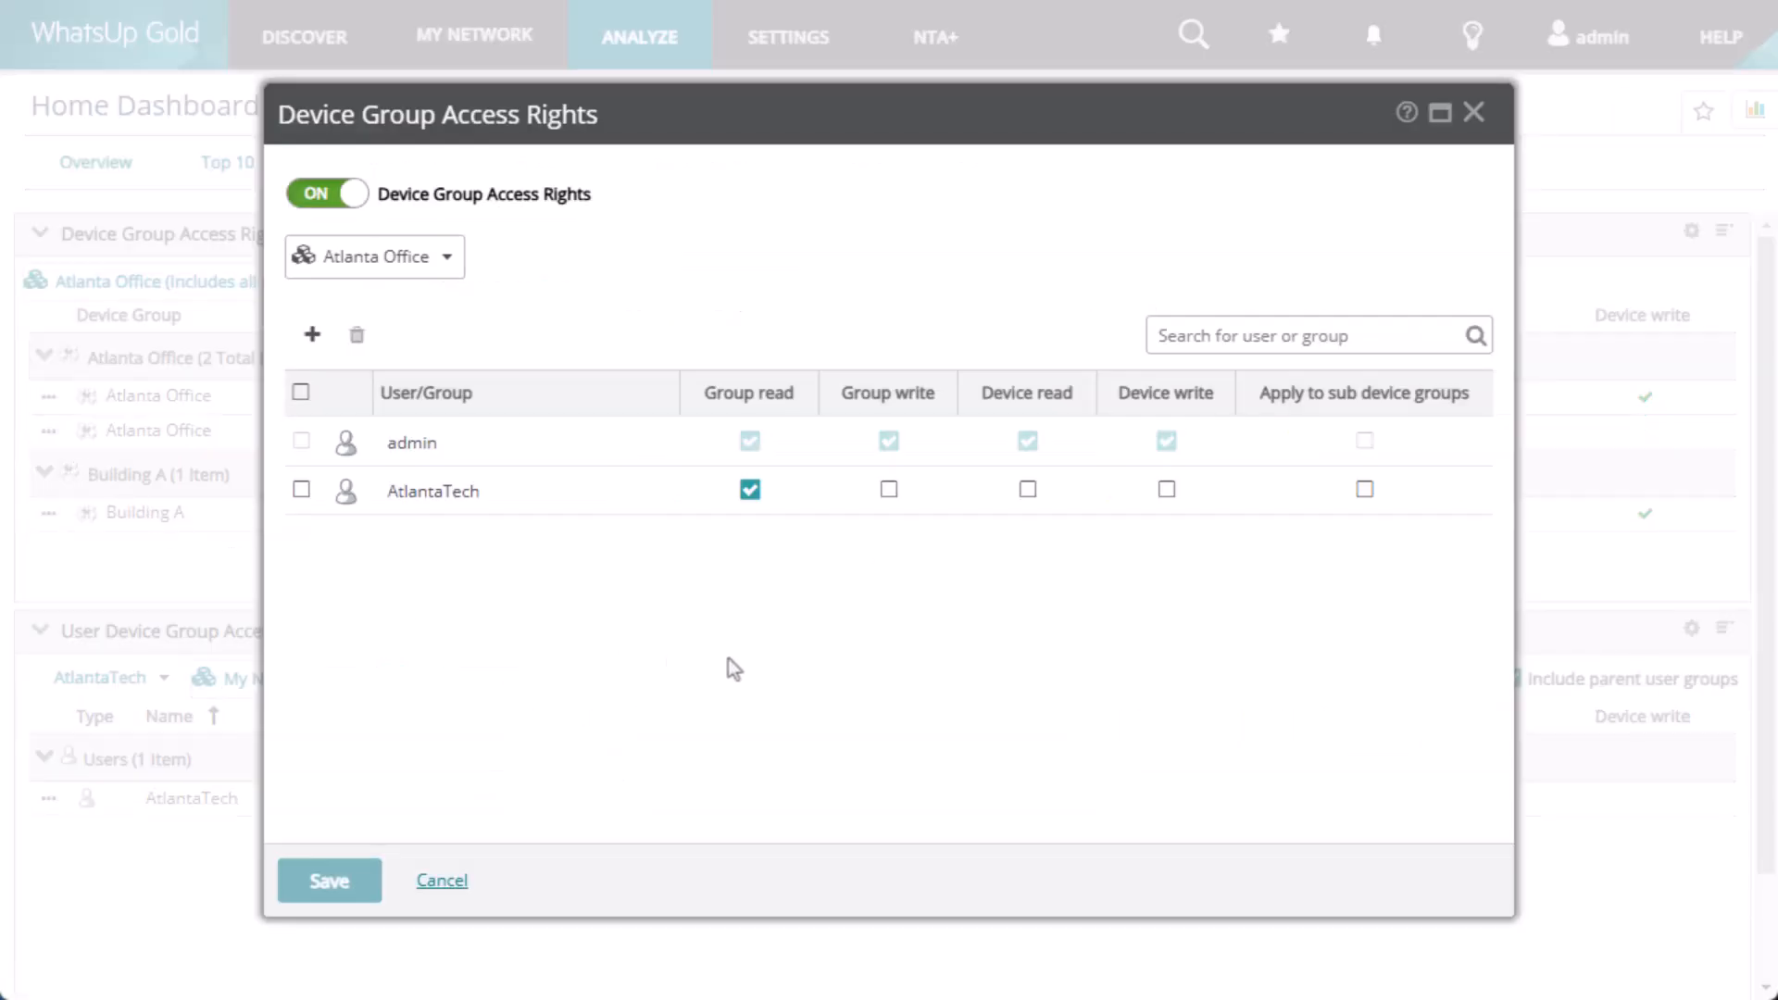
pyautogui.click(1364, 491)
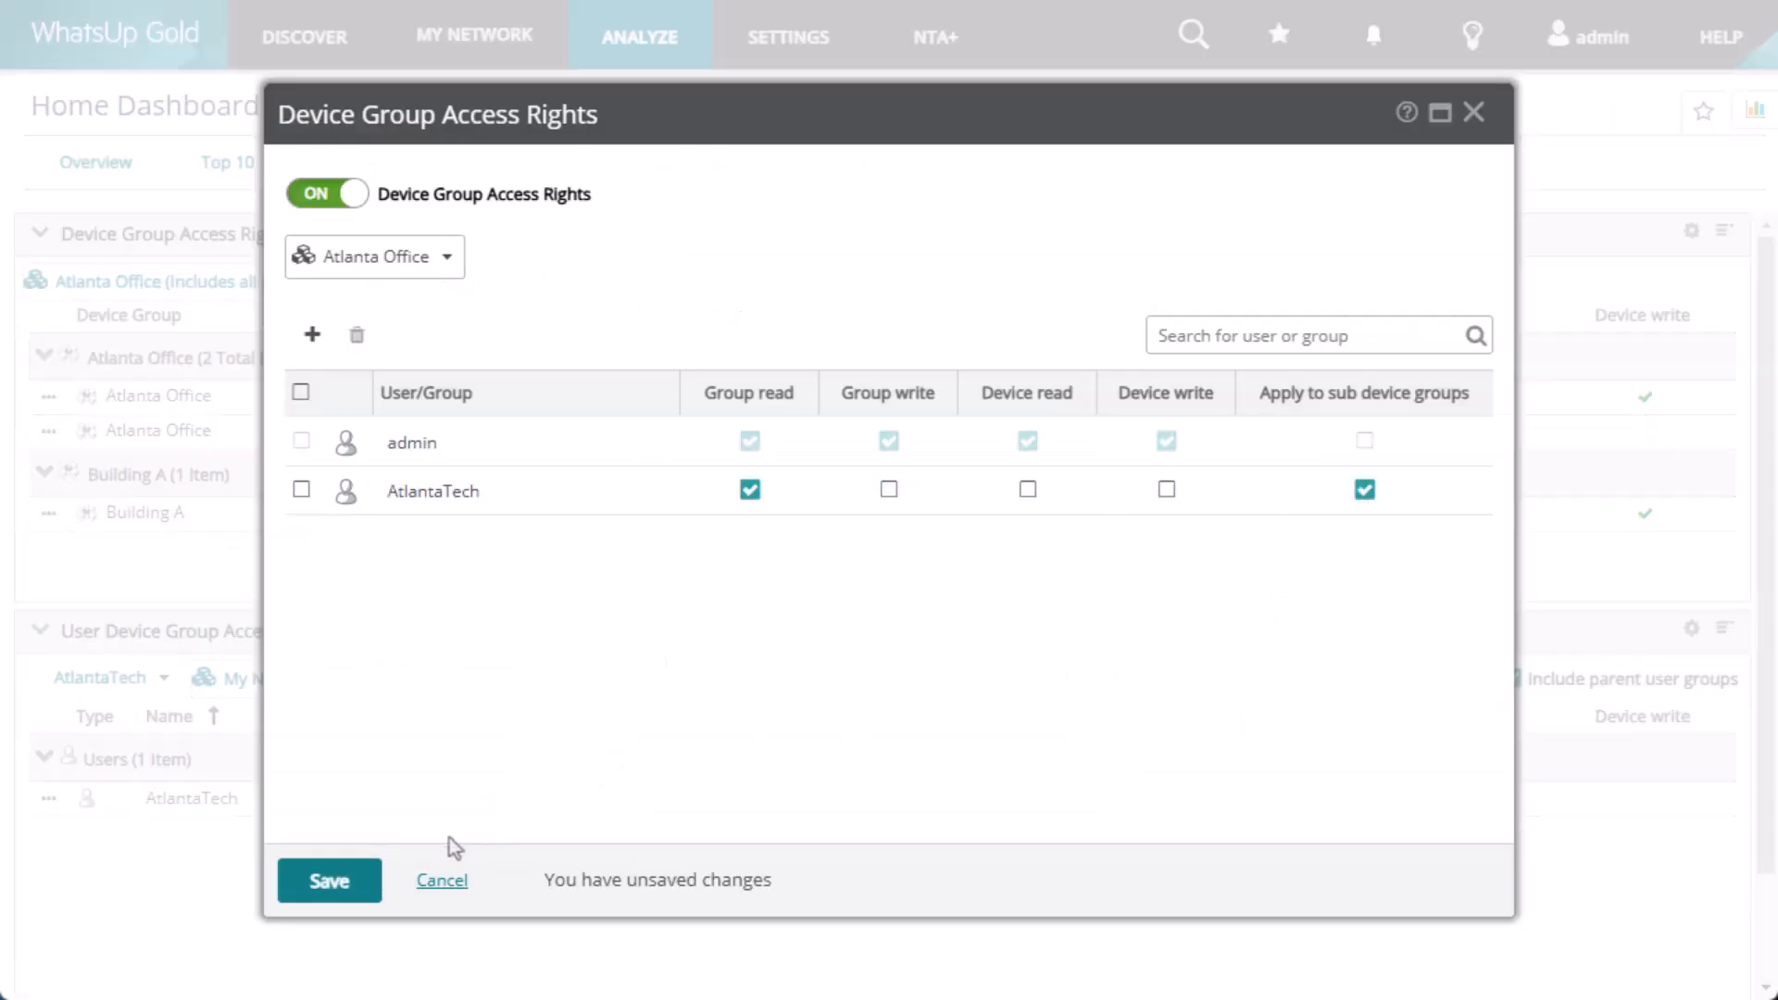
pyautogui.click(355, 882)
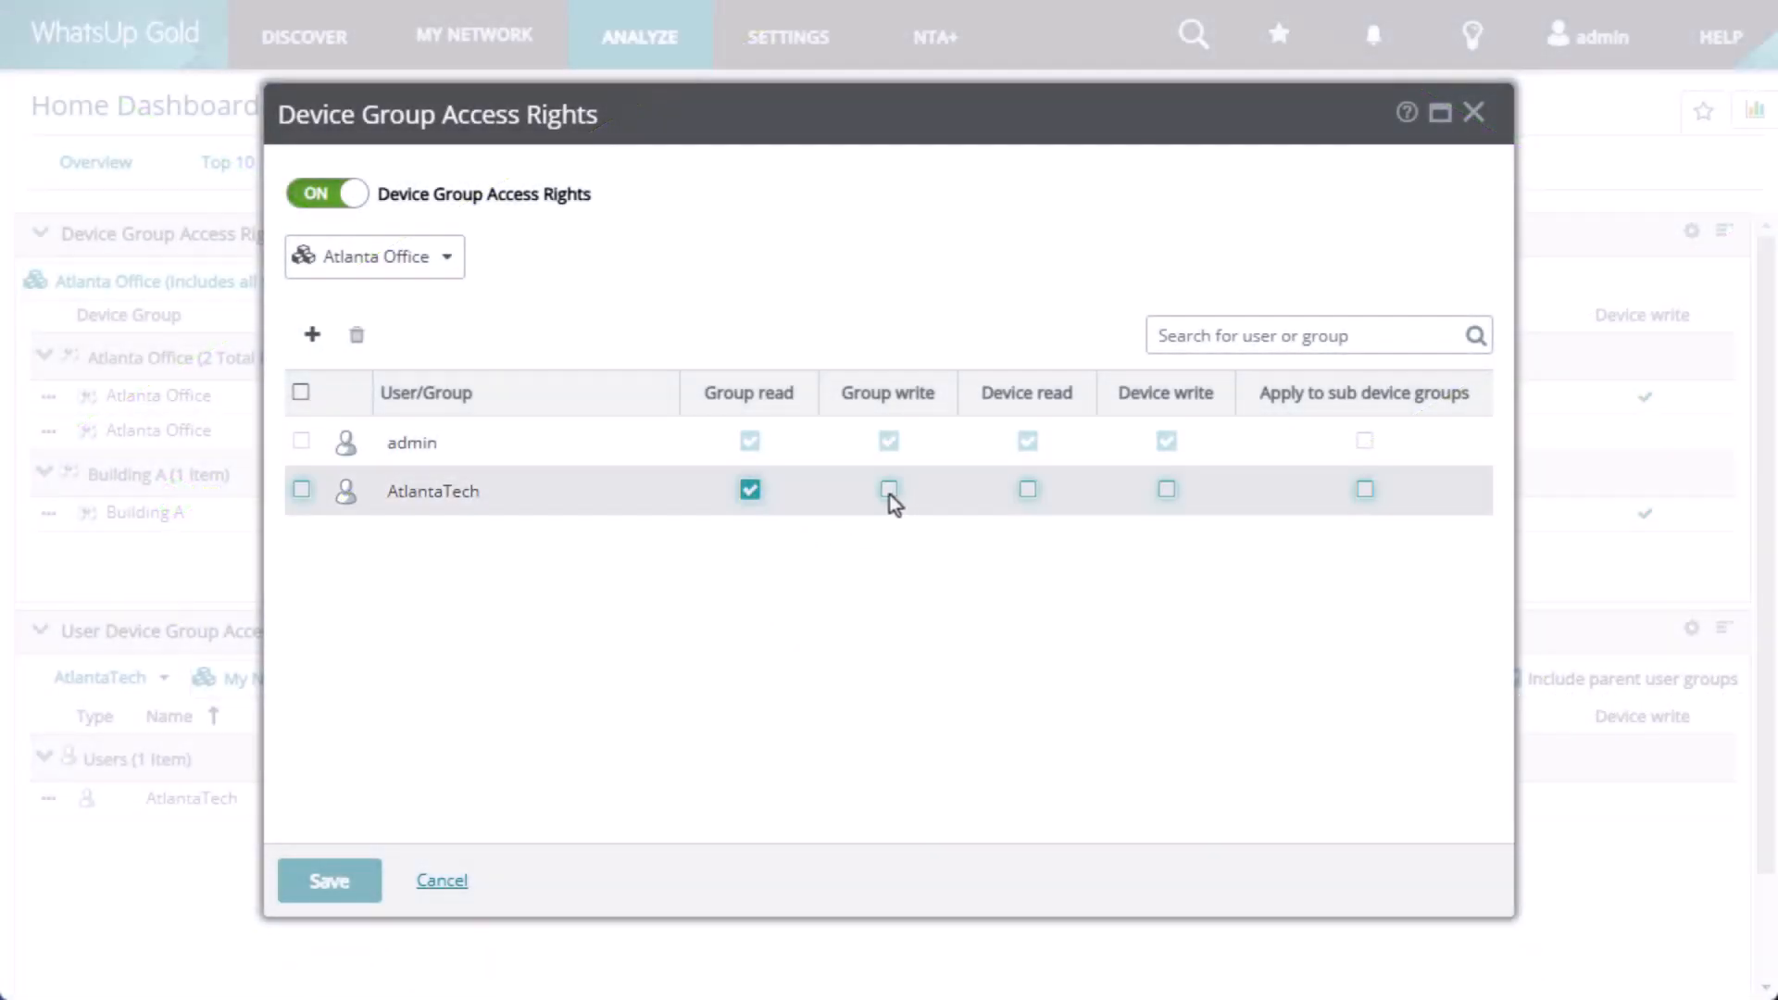
# Grant AtlantaTech Group write on Atlanta Office and apply the rights to sub device groups.
pyautogui.click(890, 491)
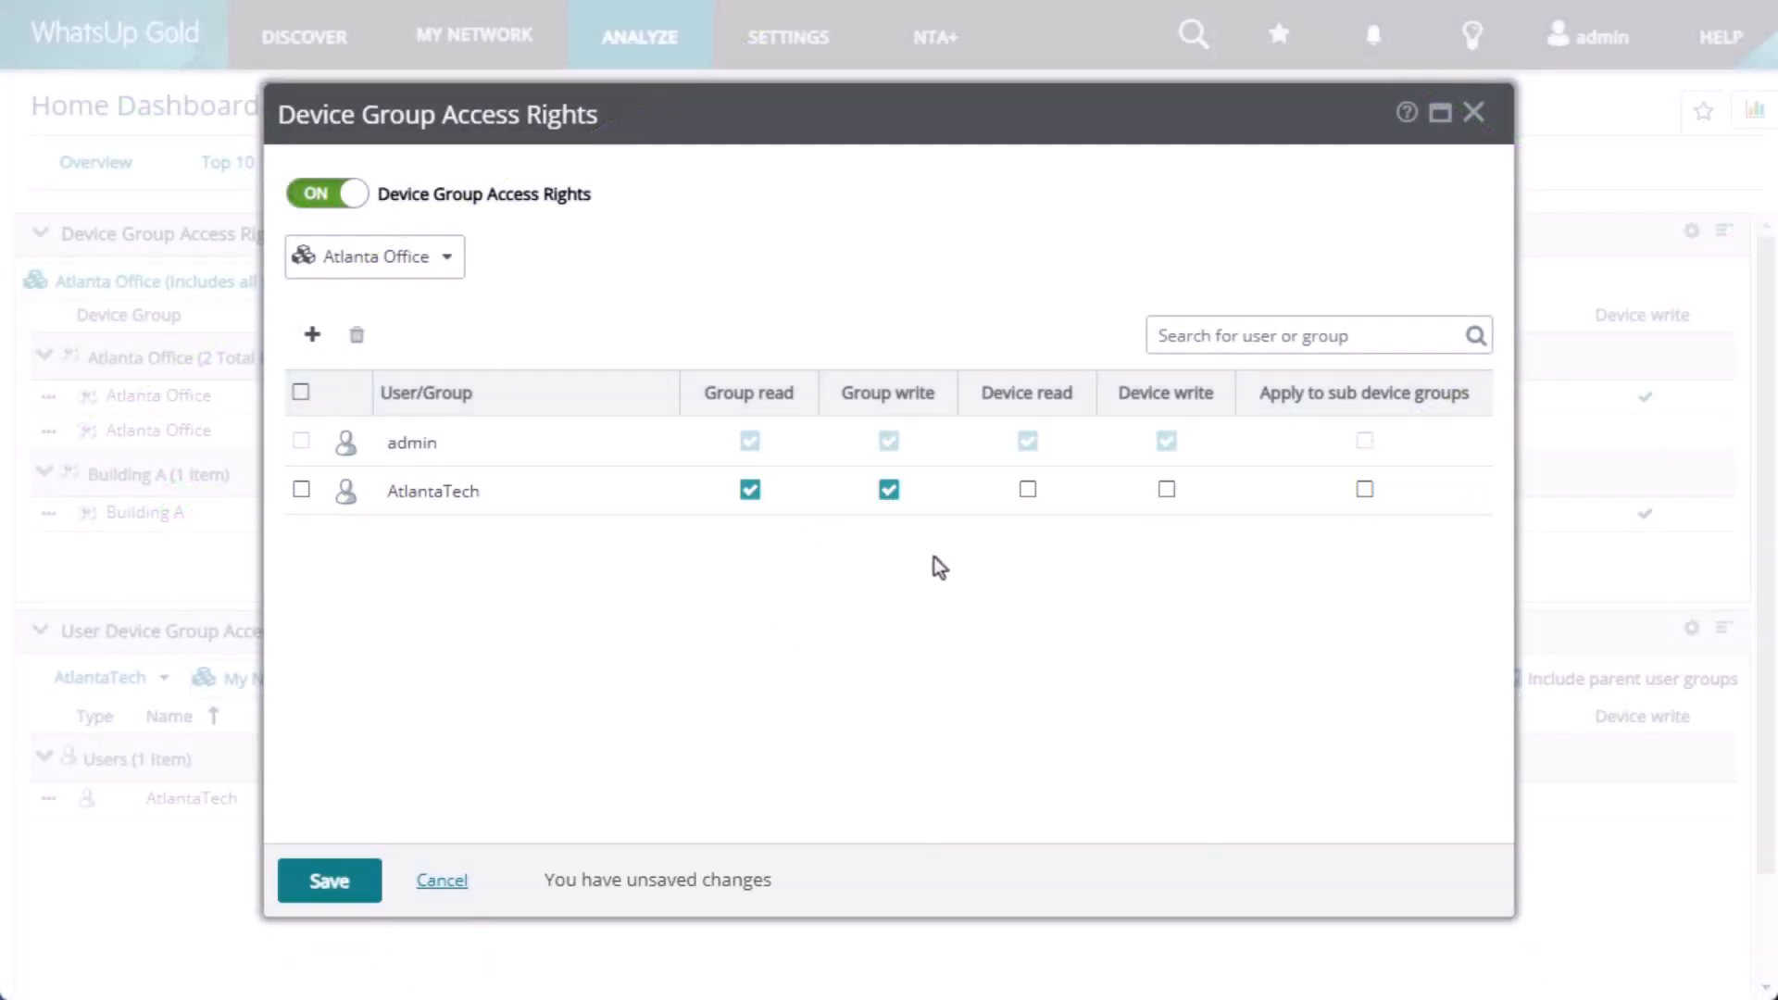
pyautogui.click(1365, 491)
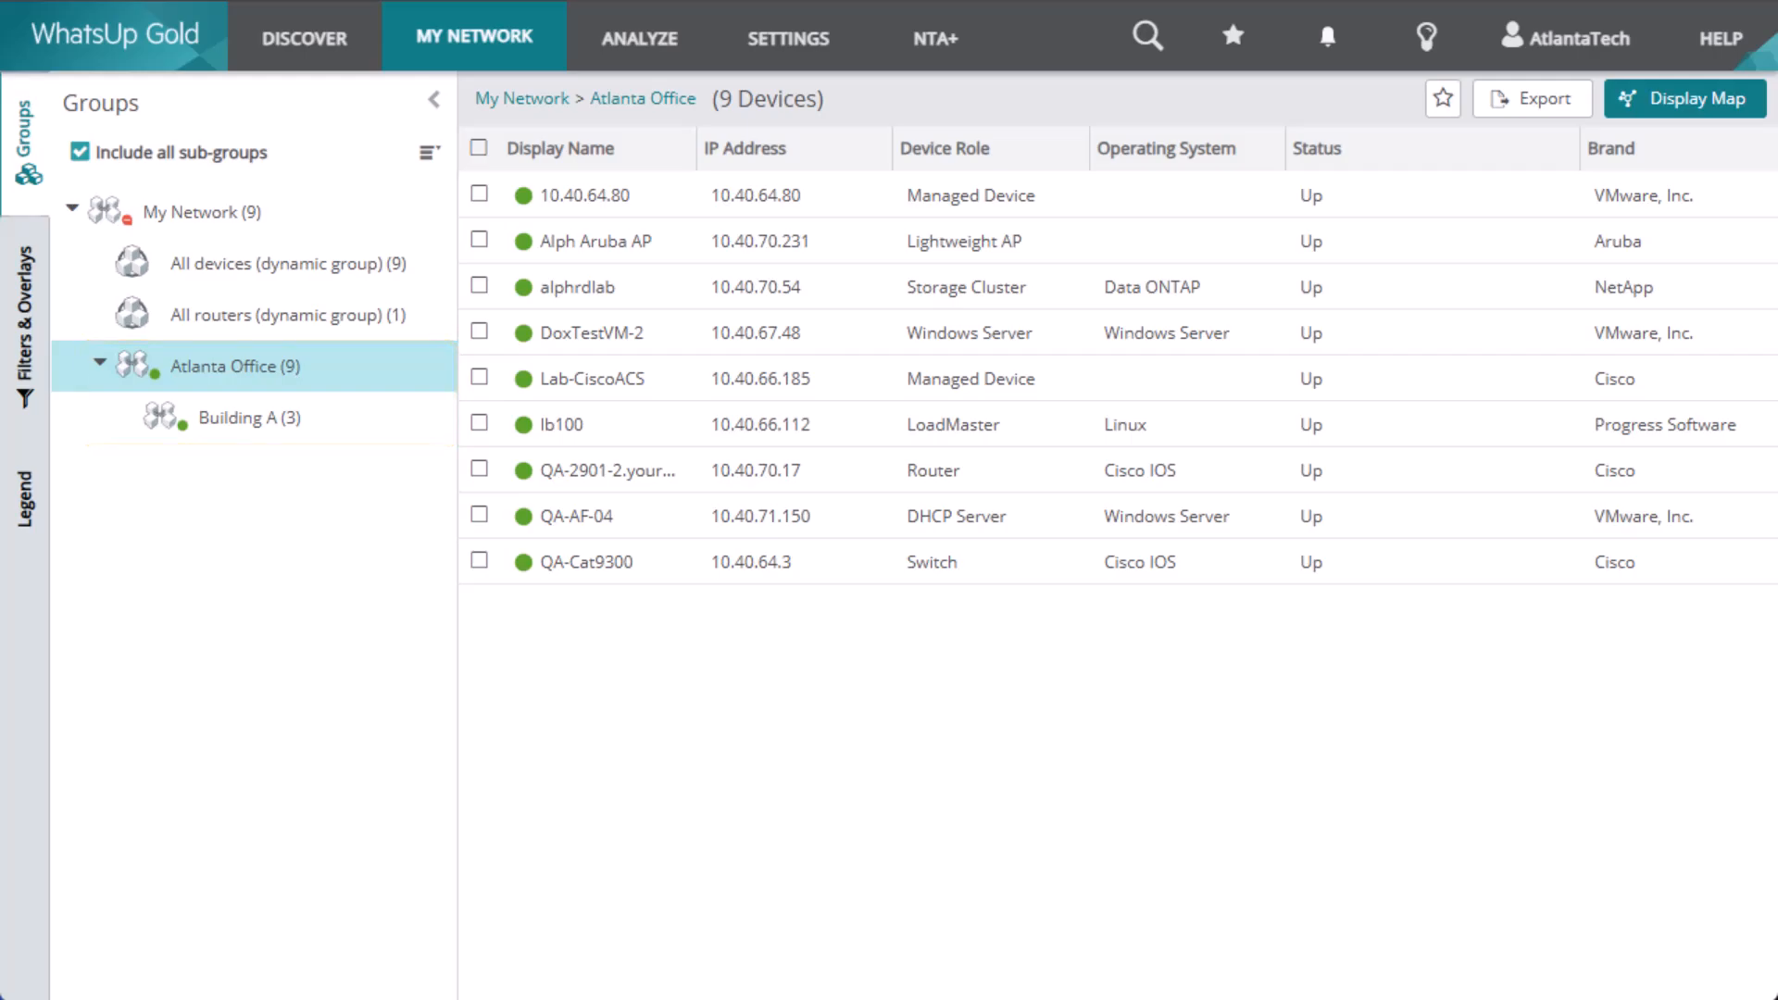
# As AtlantaTech, examine the group management options for Atlanta Office and check access to the Alph Aruba AP device.
pyautogui.click(429, 152)
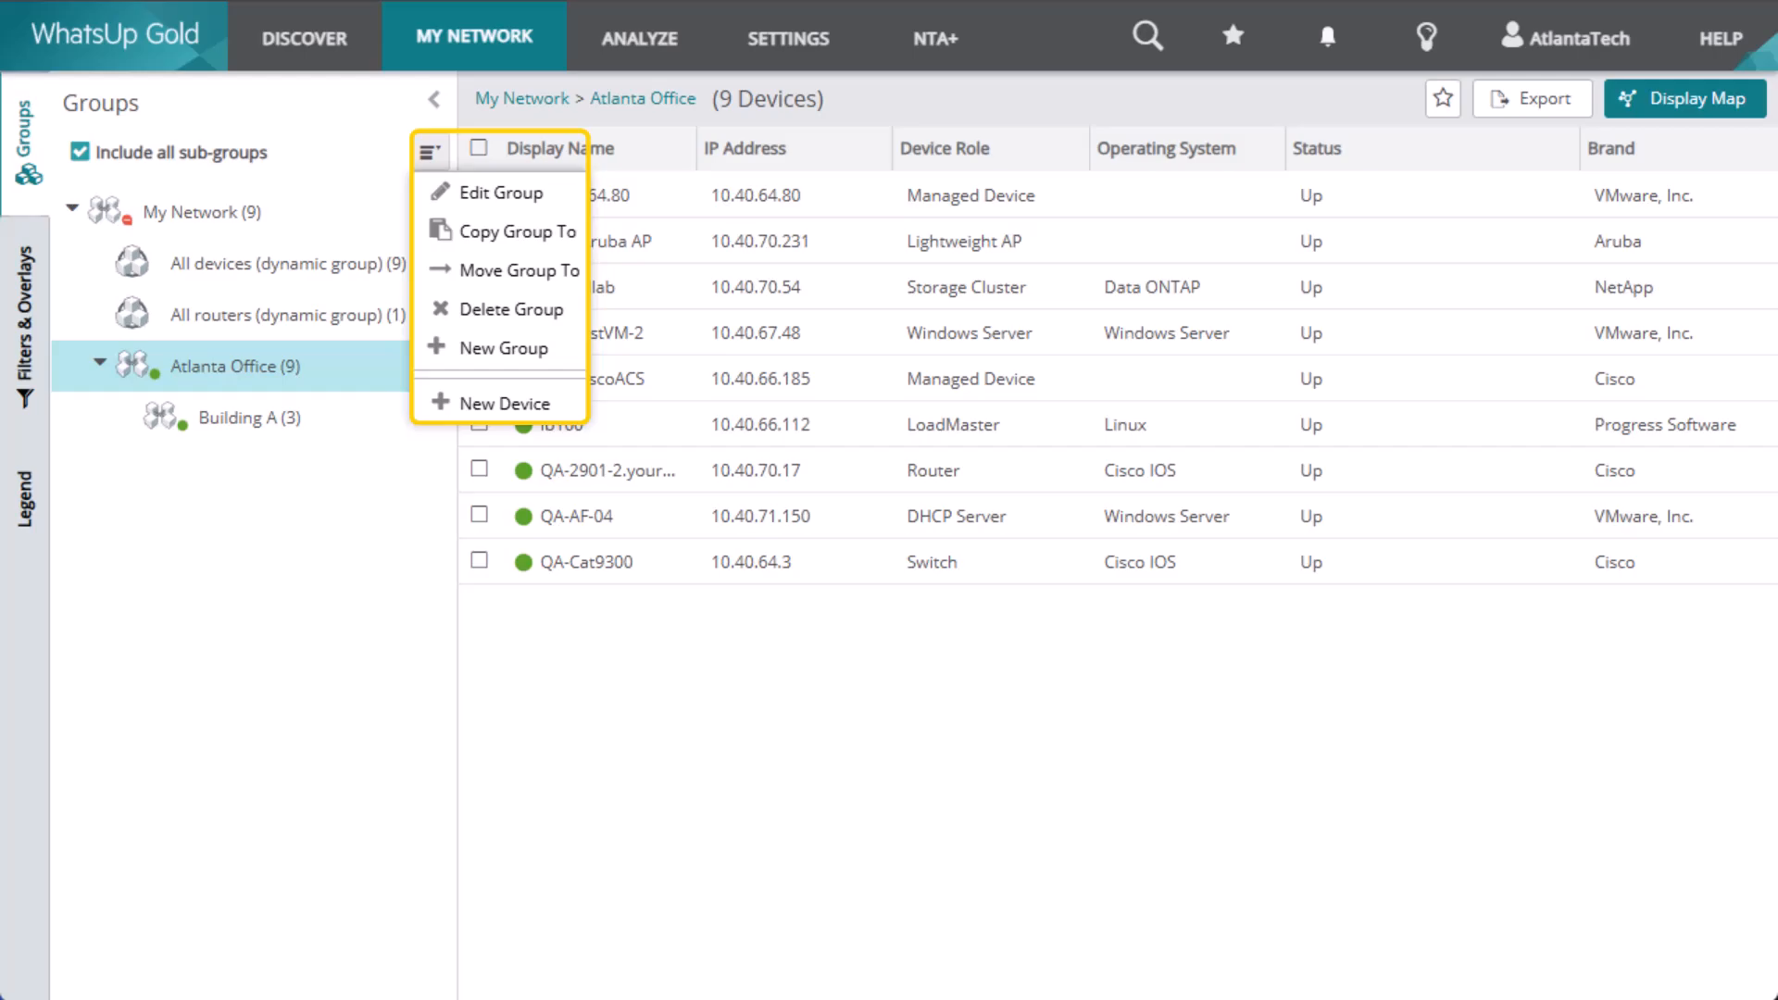
pyautogui.click(429, 152)
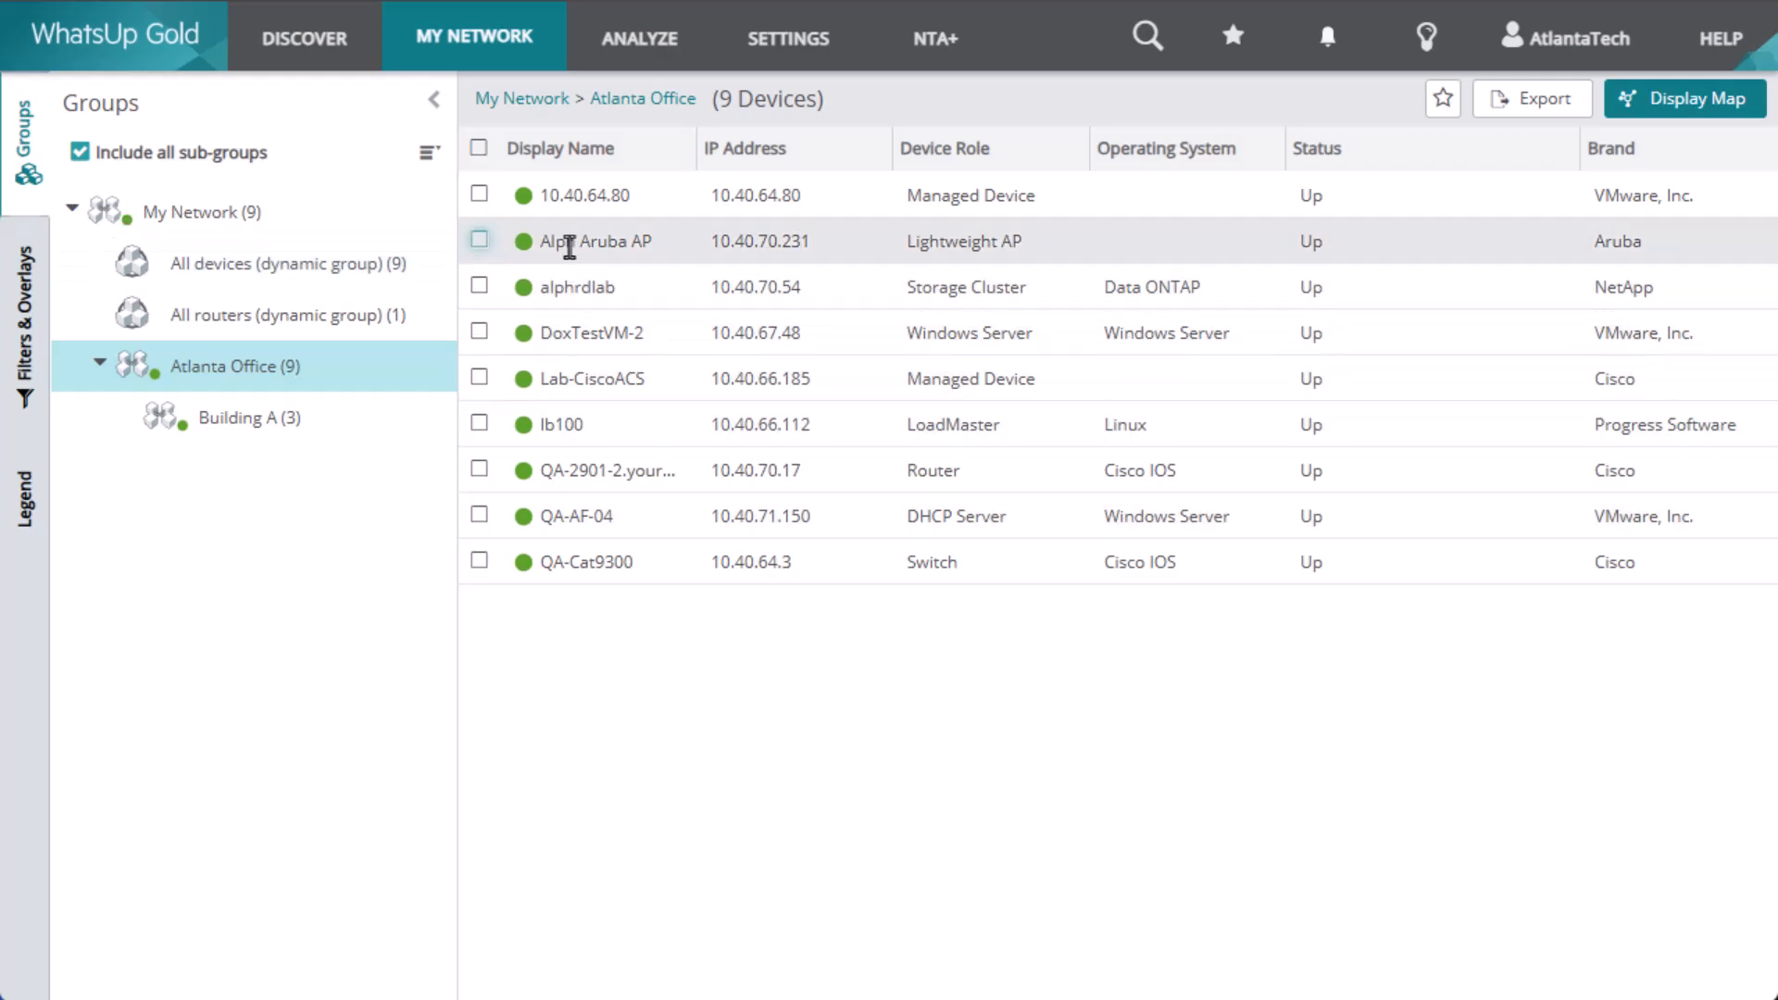
pyautogui.click(568, 240)
pyautogui.click(1393, 104)
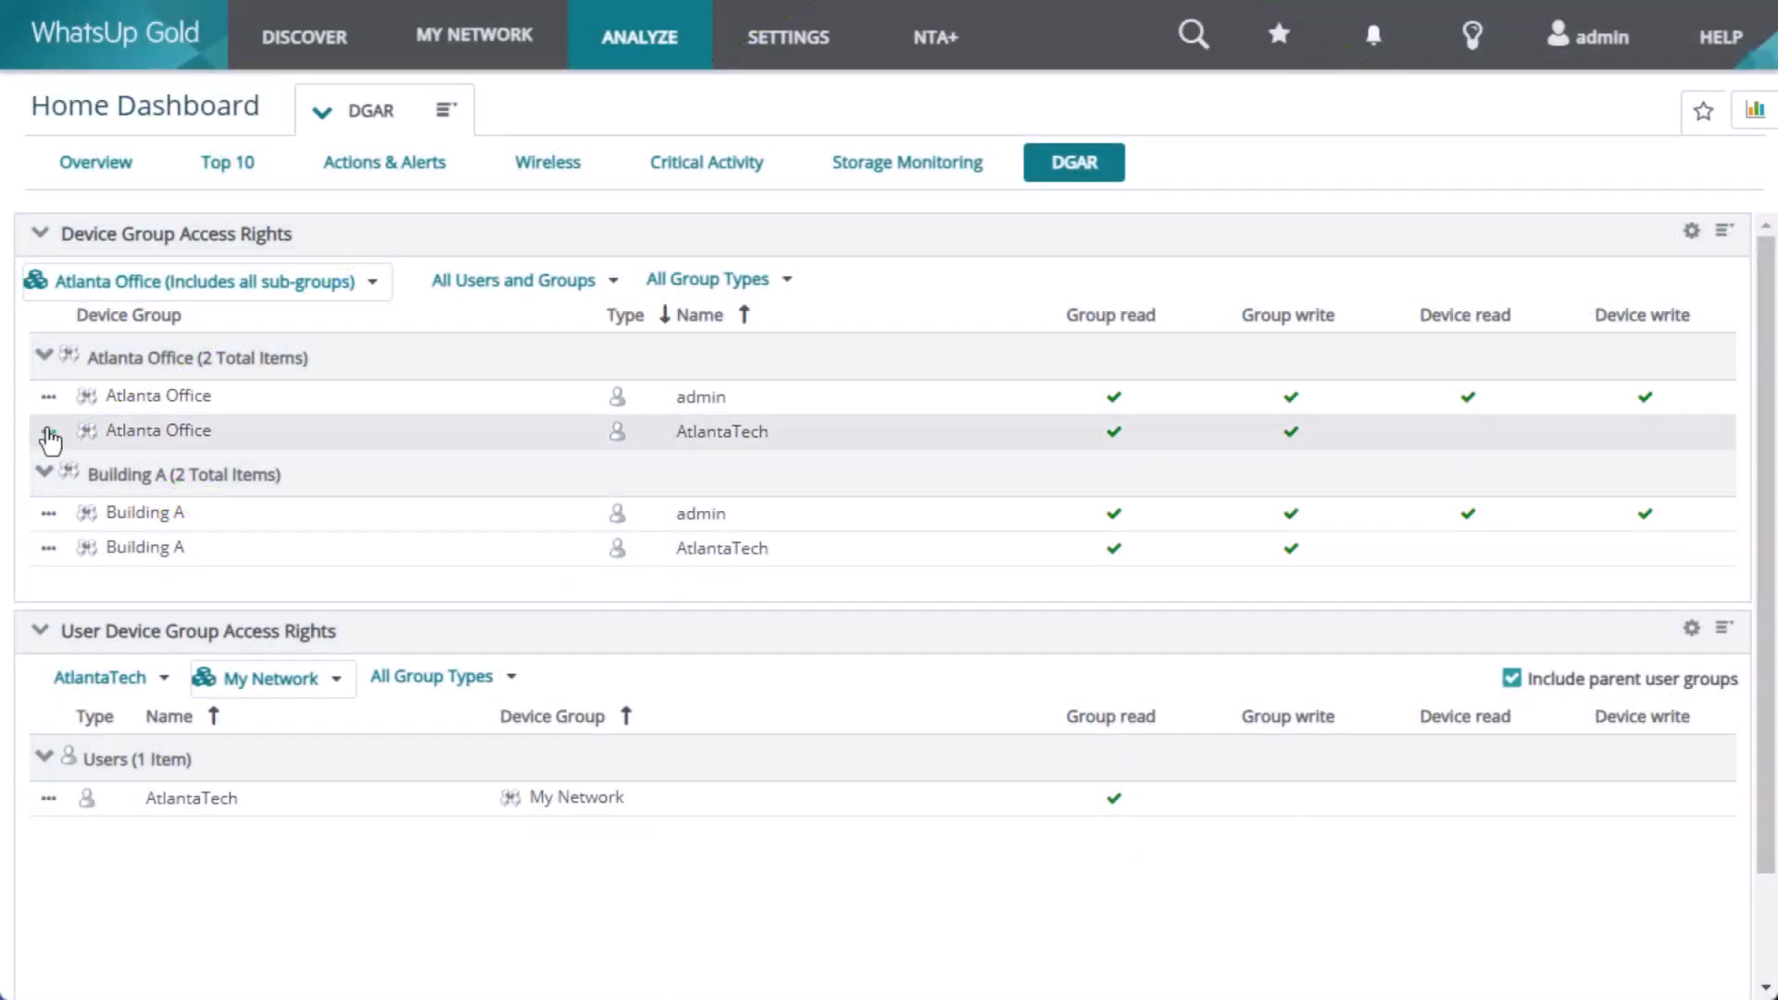
# Grant AtlantaTech Device read on Atlanta Office, apply the rights to its sub device groups, and save.
pyautogui.click(46, 435)
pyautogui.click(120, 471)
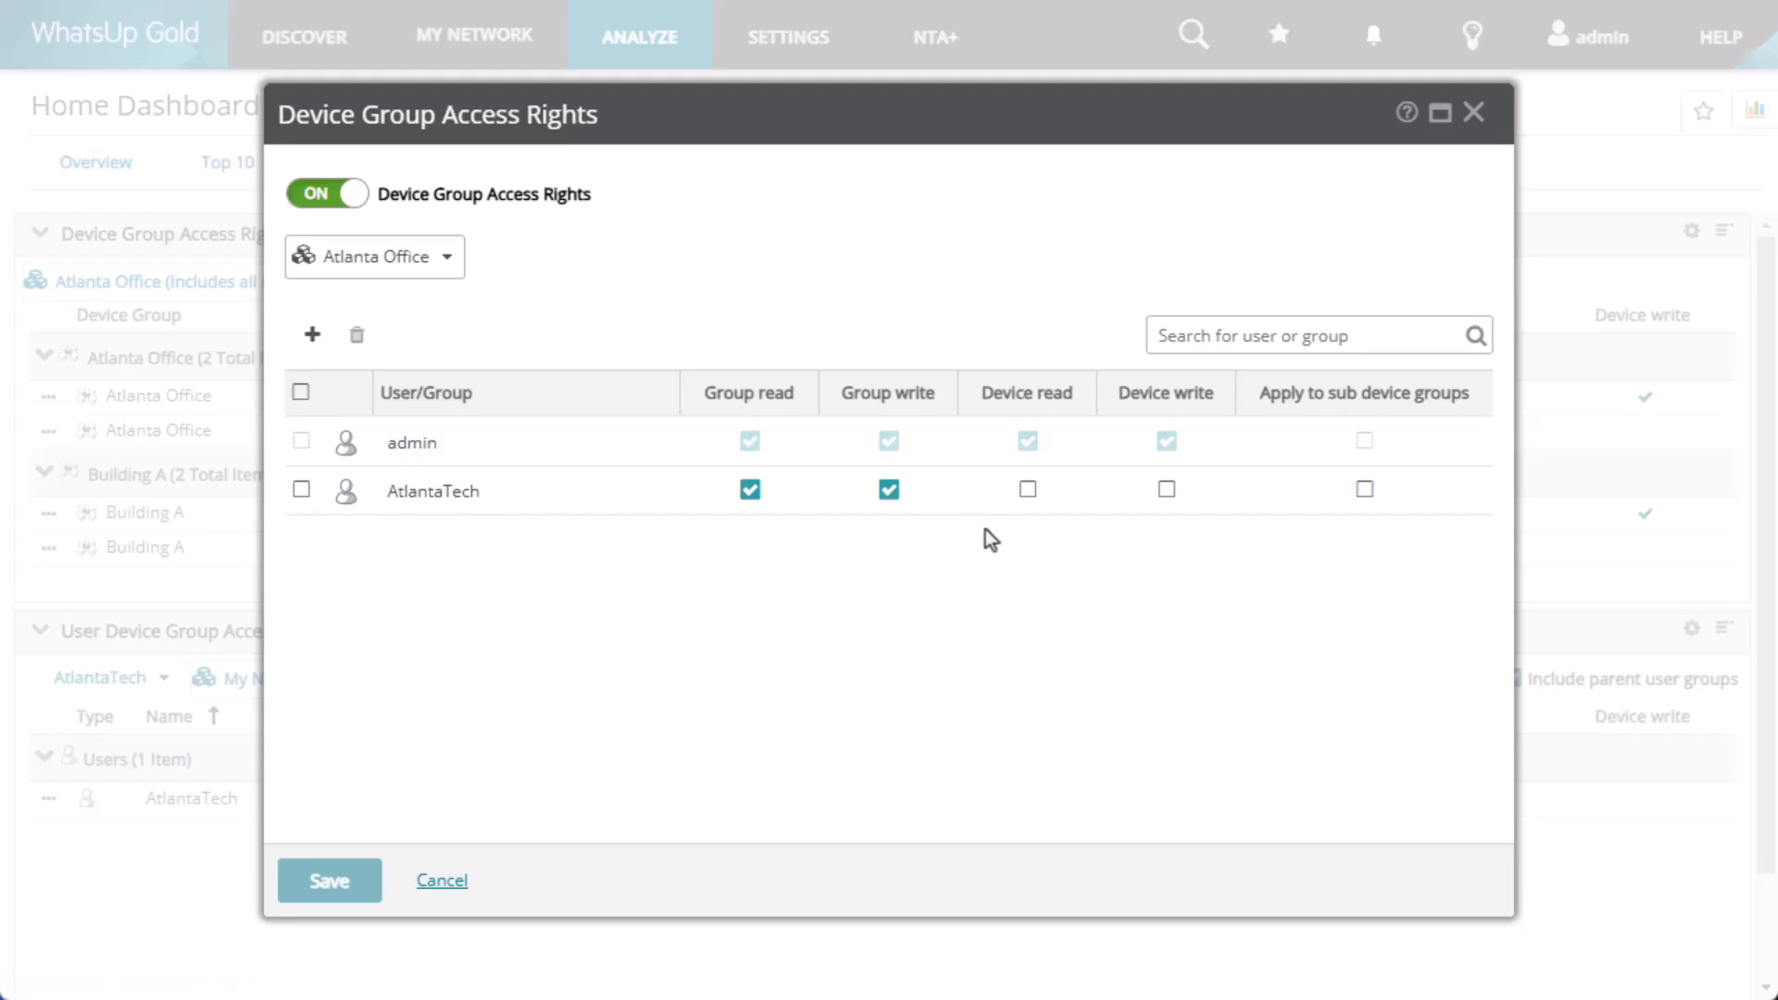
pyautogui.click(1028, 490)
pyautogui.click(1365, 489)
pyautogui.click(330, 881)
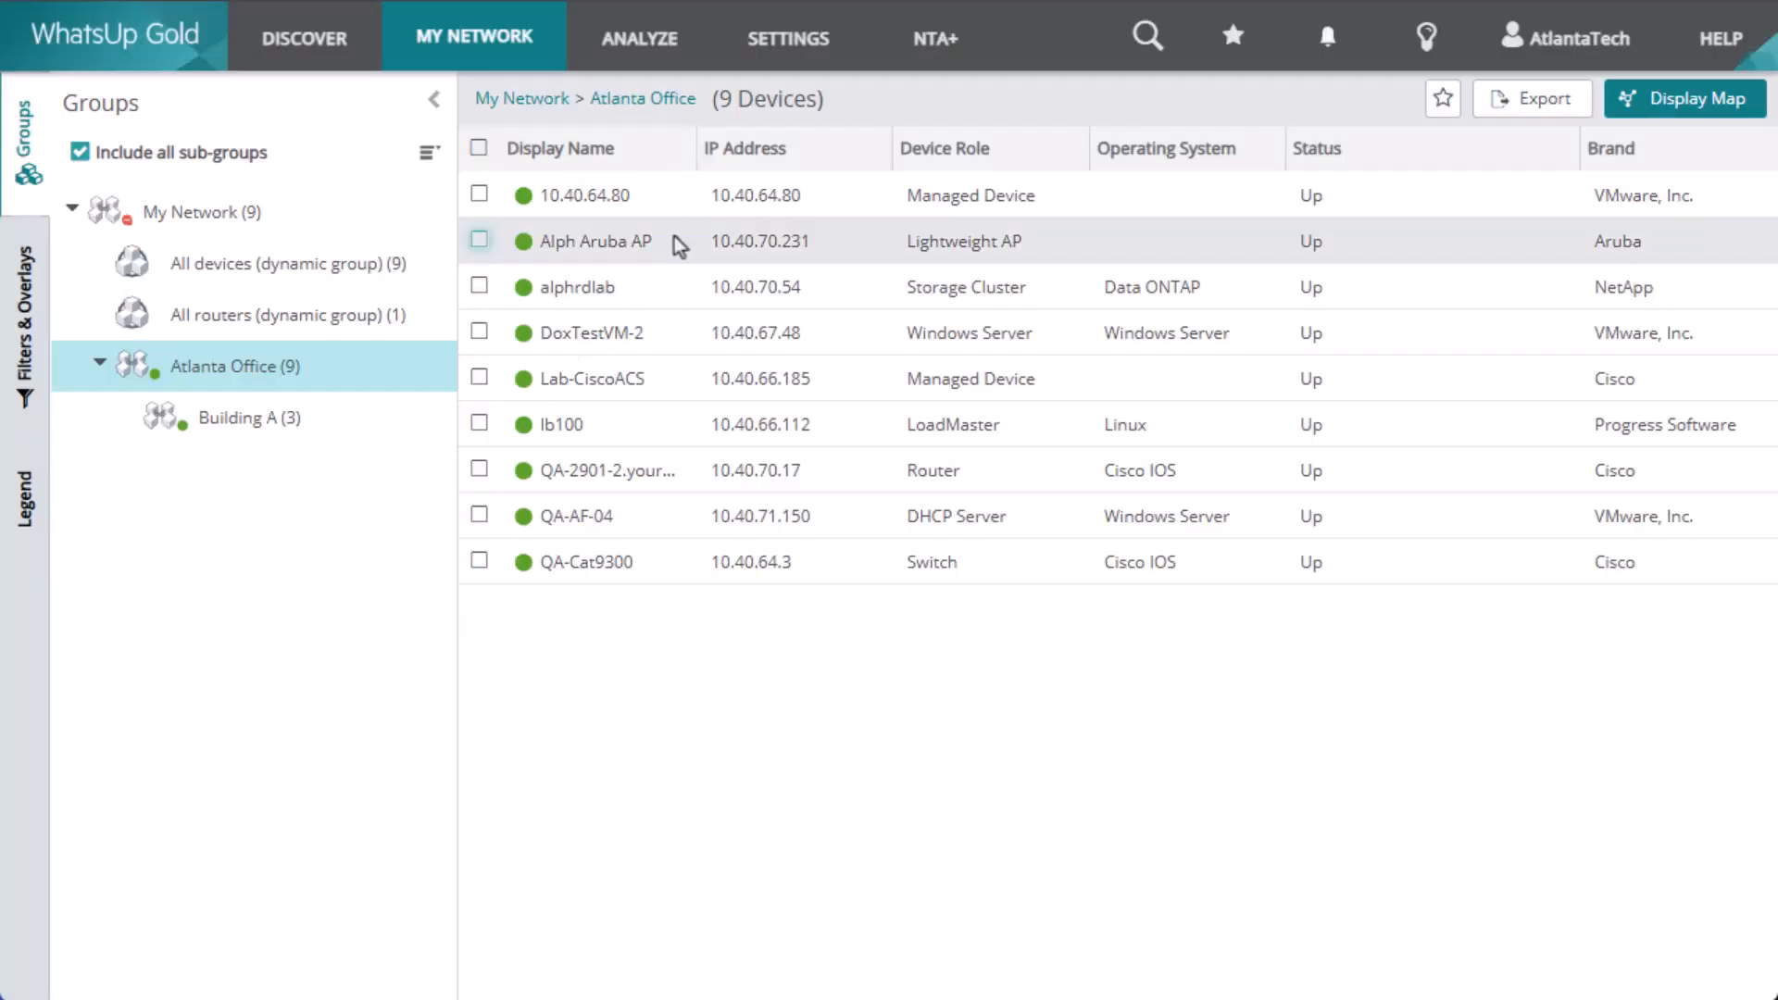
# As AtlantaTech, select the Alph Aruba AP device and check access to its device properties.
pyautogui.click(675, 239)
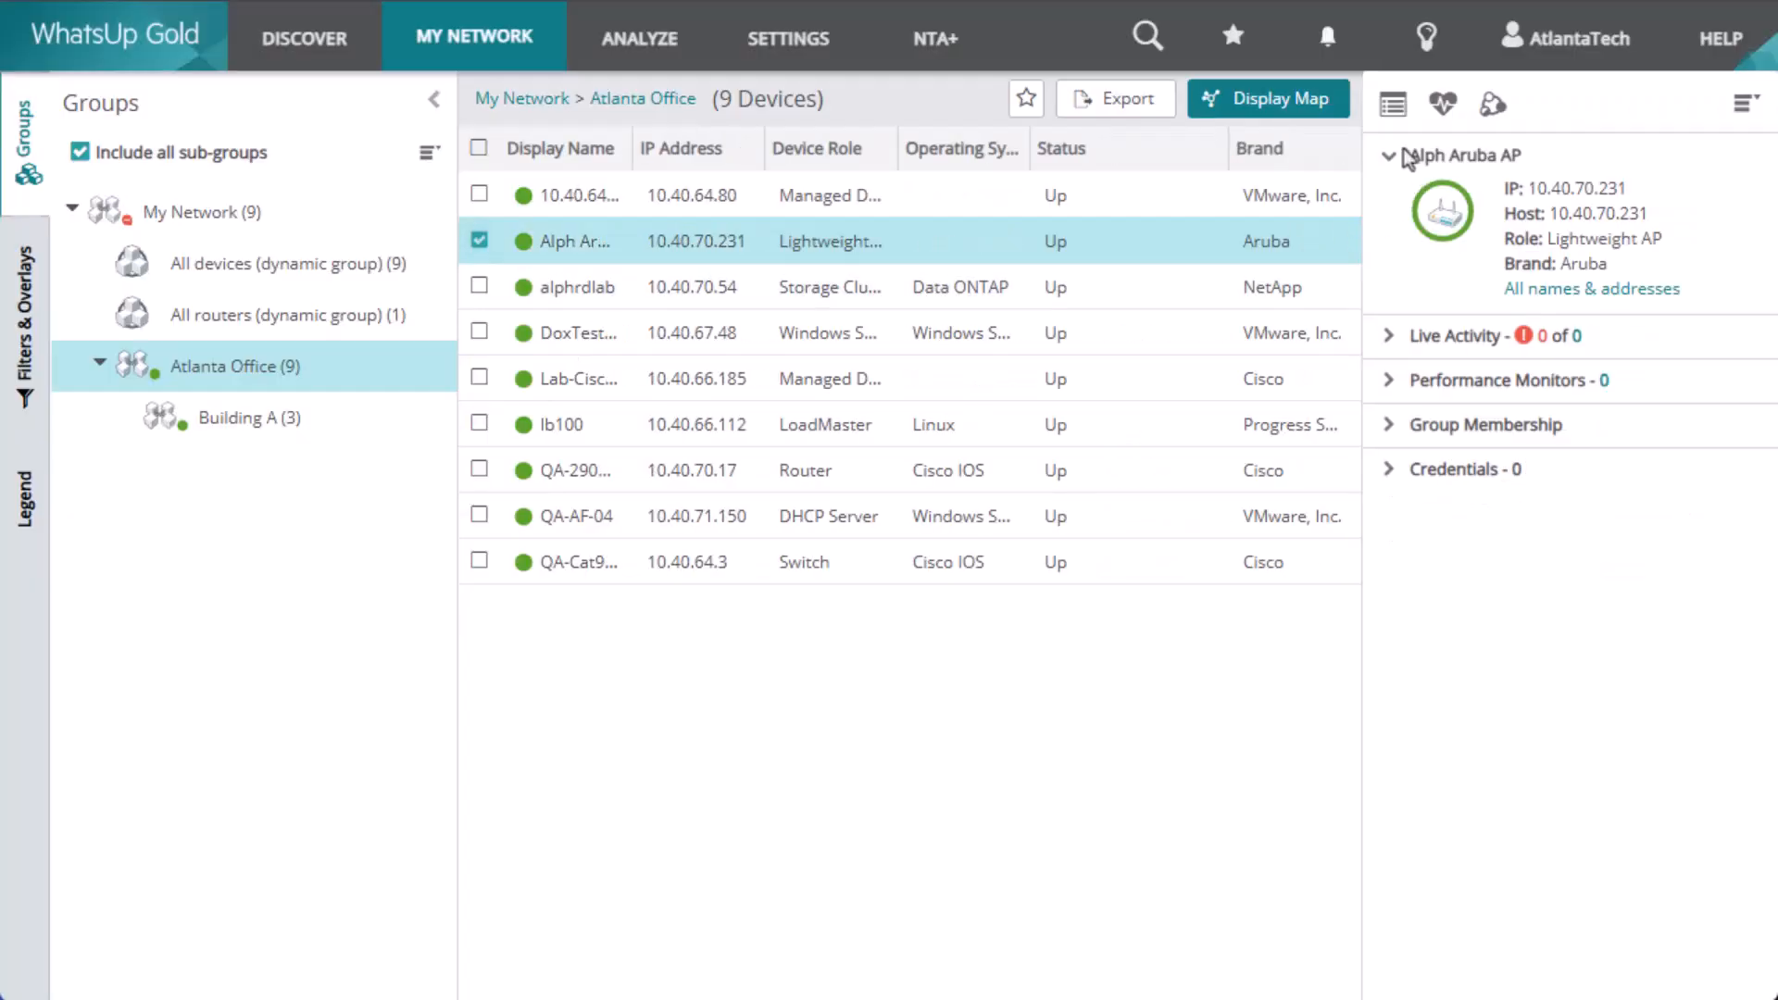
pyautogui.click(1394, 104)
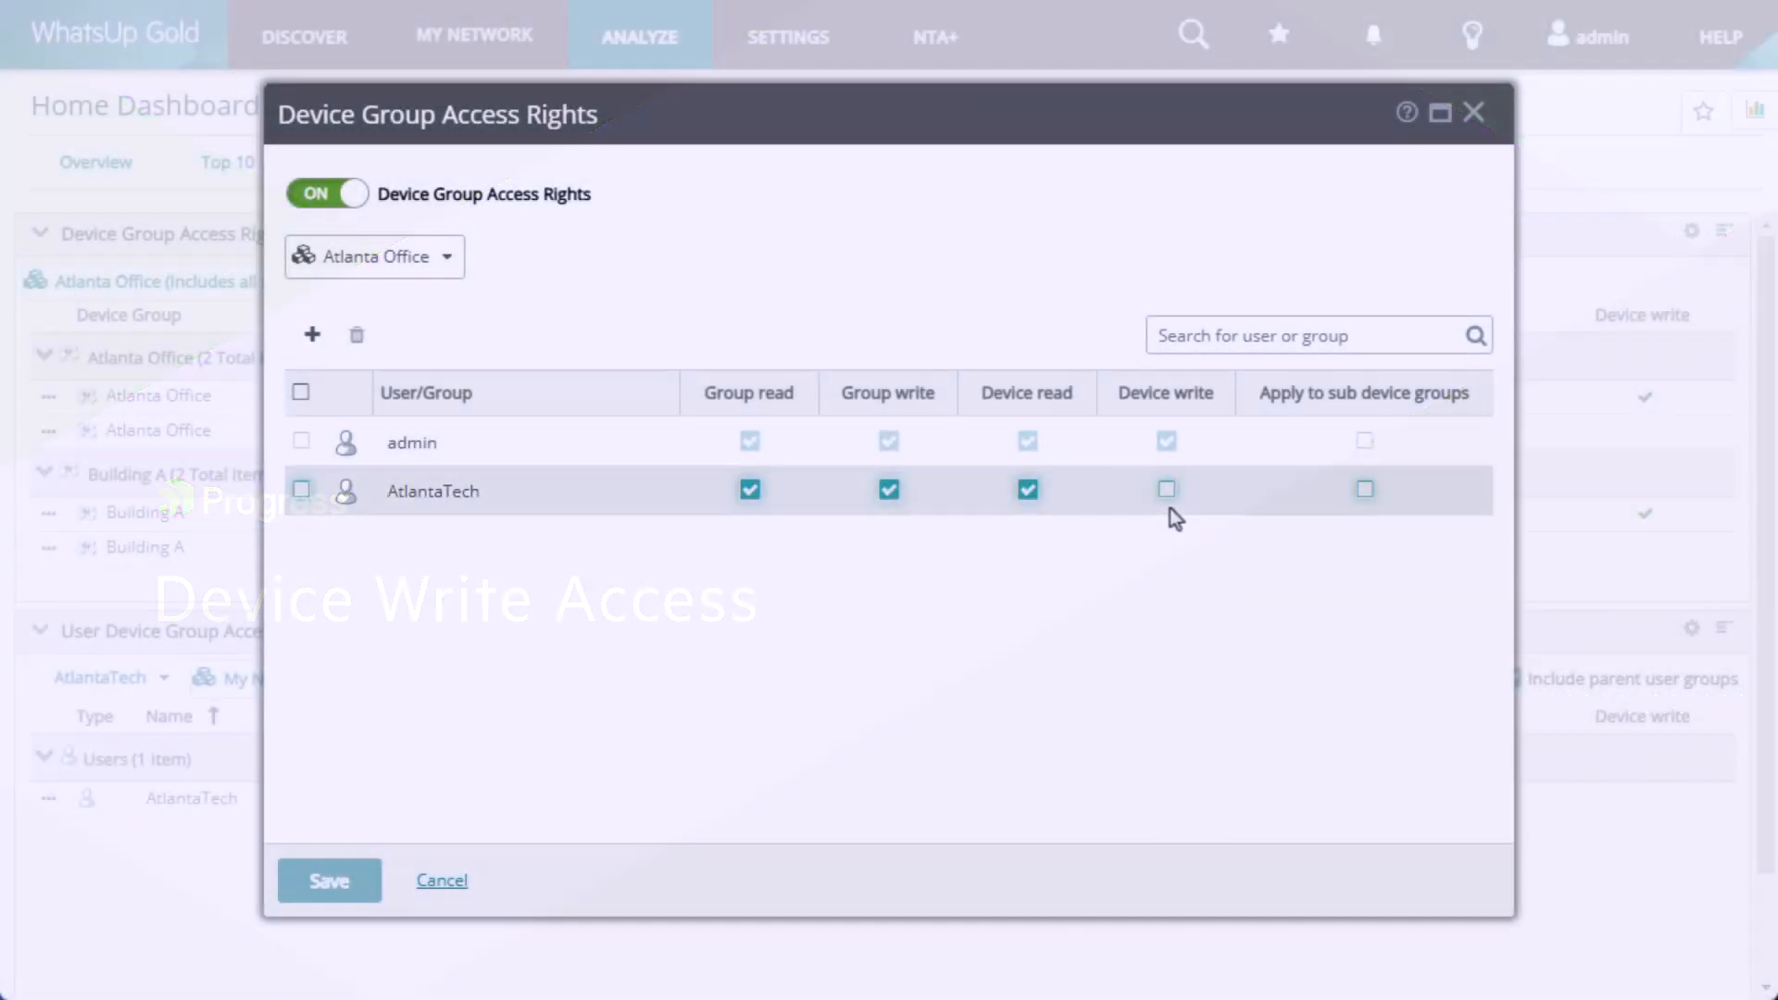
# Grant AtlantaTech Device write on Atlanta Office, apply the rights to its sub device groups, and save.
pyautogui.click(1167, 491)
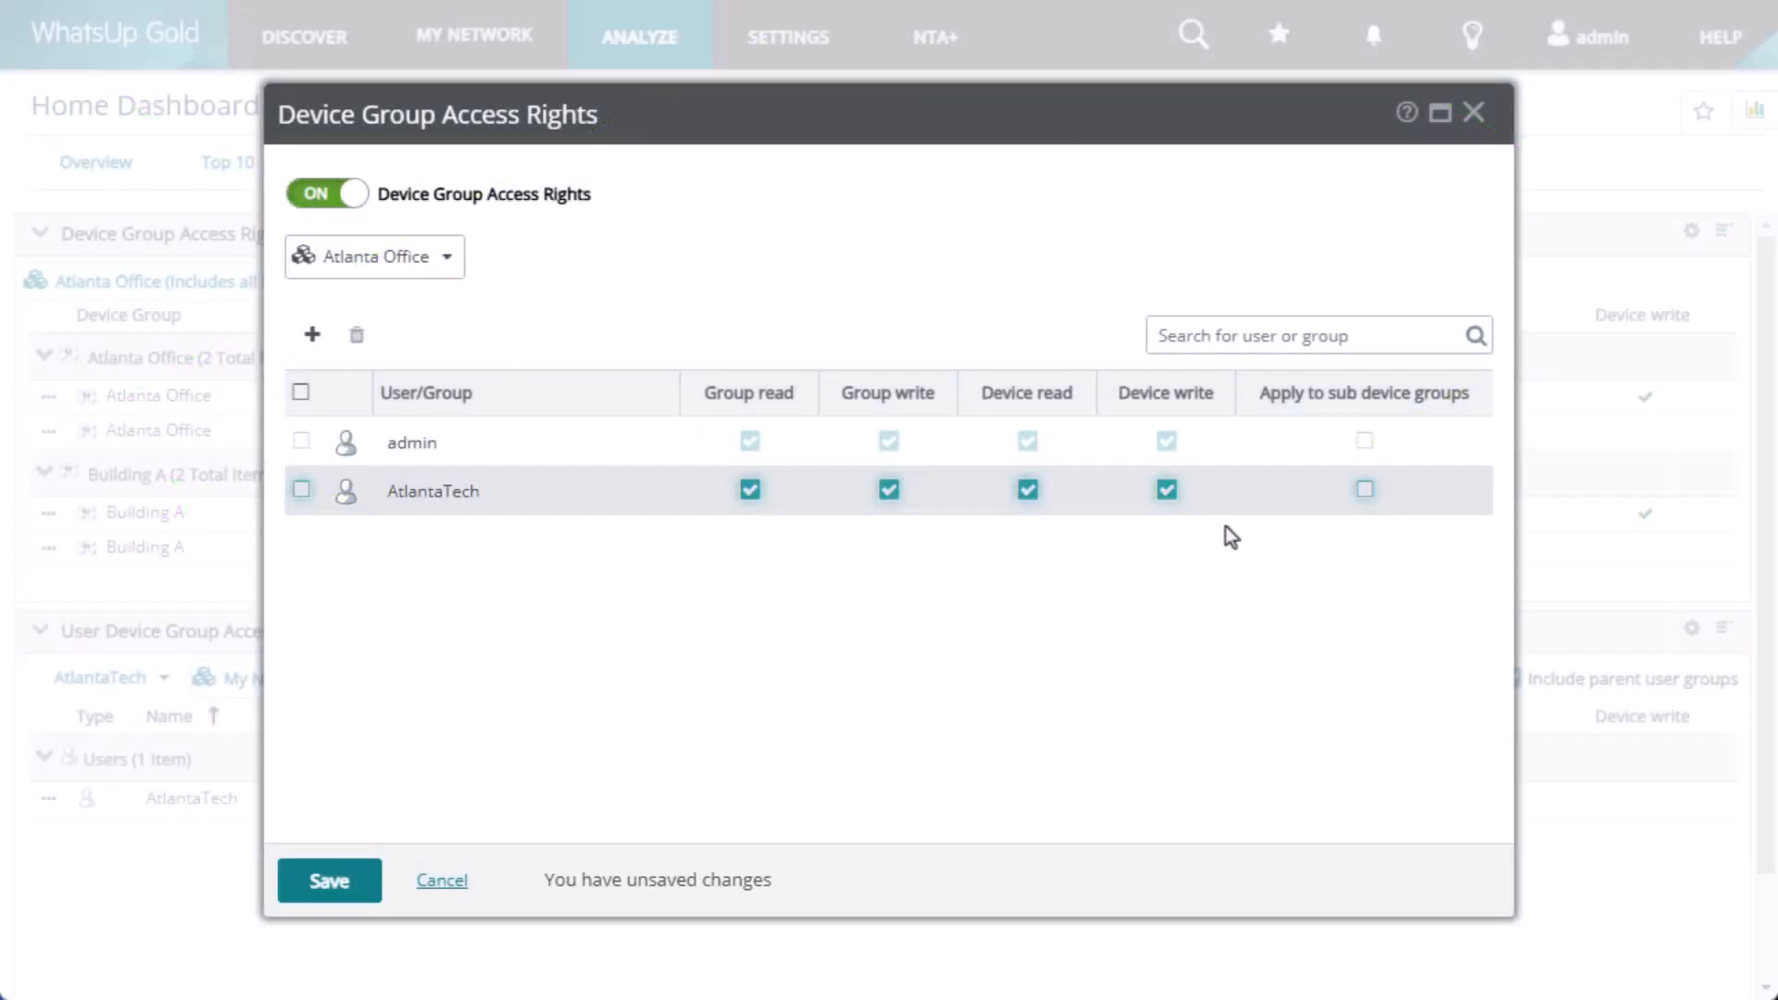
pyautogui.click(1367, 494)
pyautogui.click(363, 885)
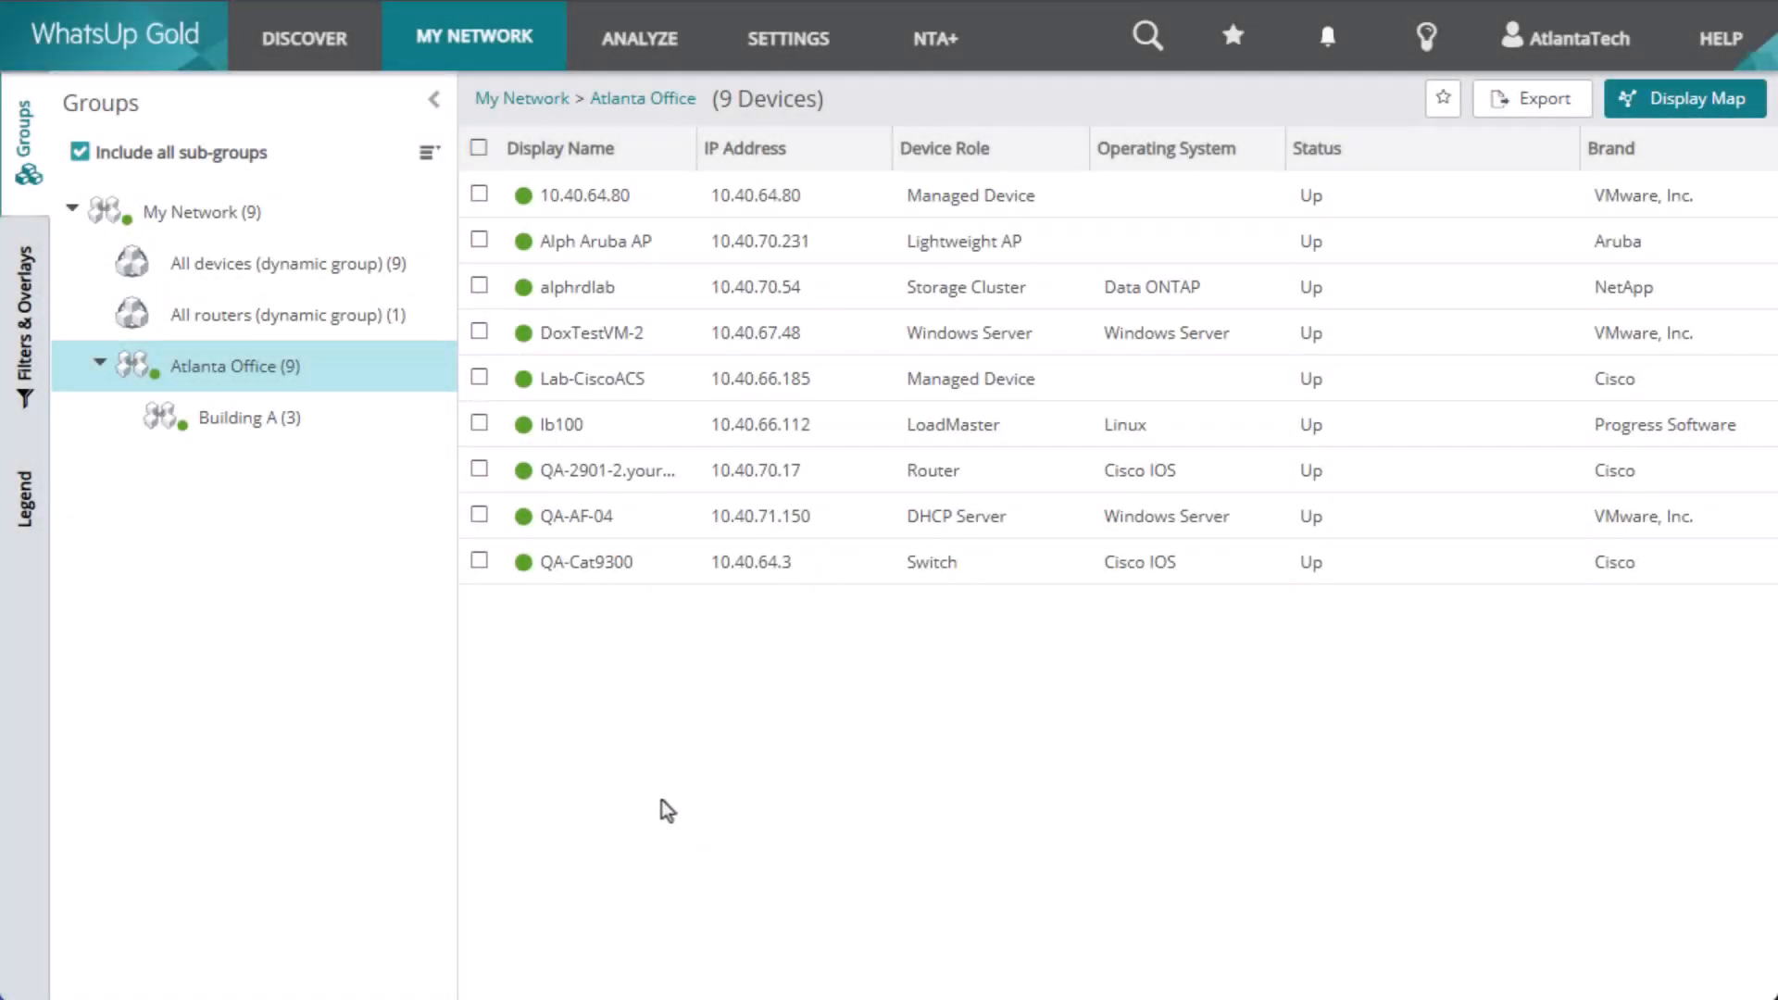
# As AtlantaTech, open the Alph Aruba AP device's properties and check display name editing, accepting the existing name.
pyautogui.click(623, 241)
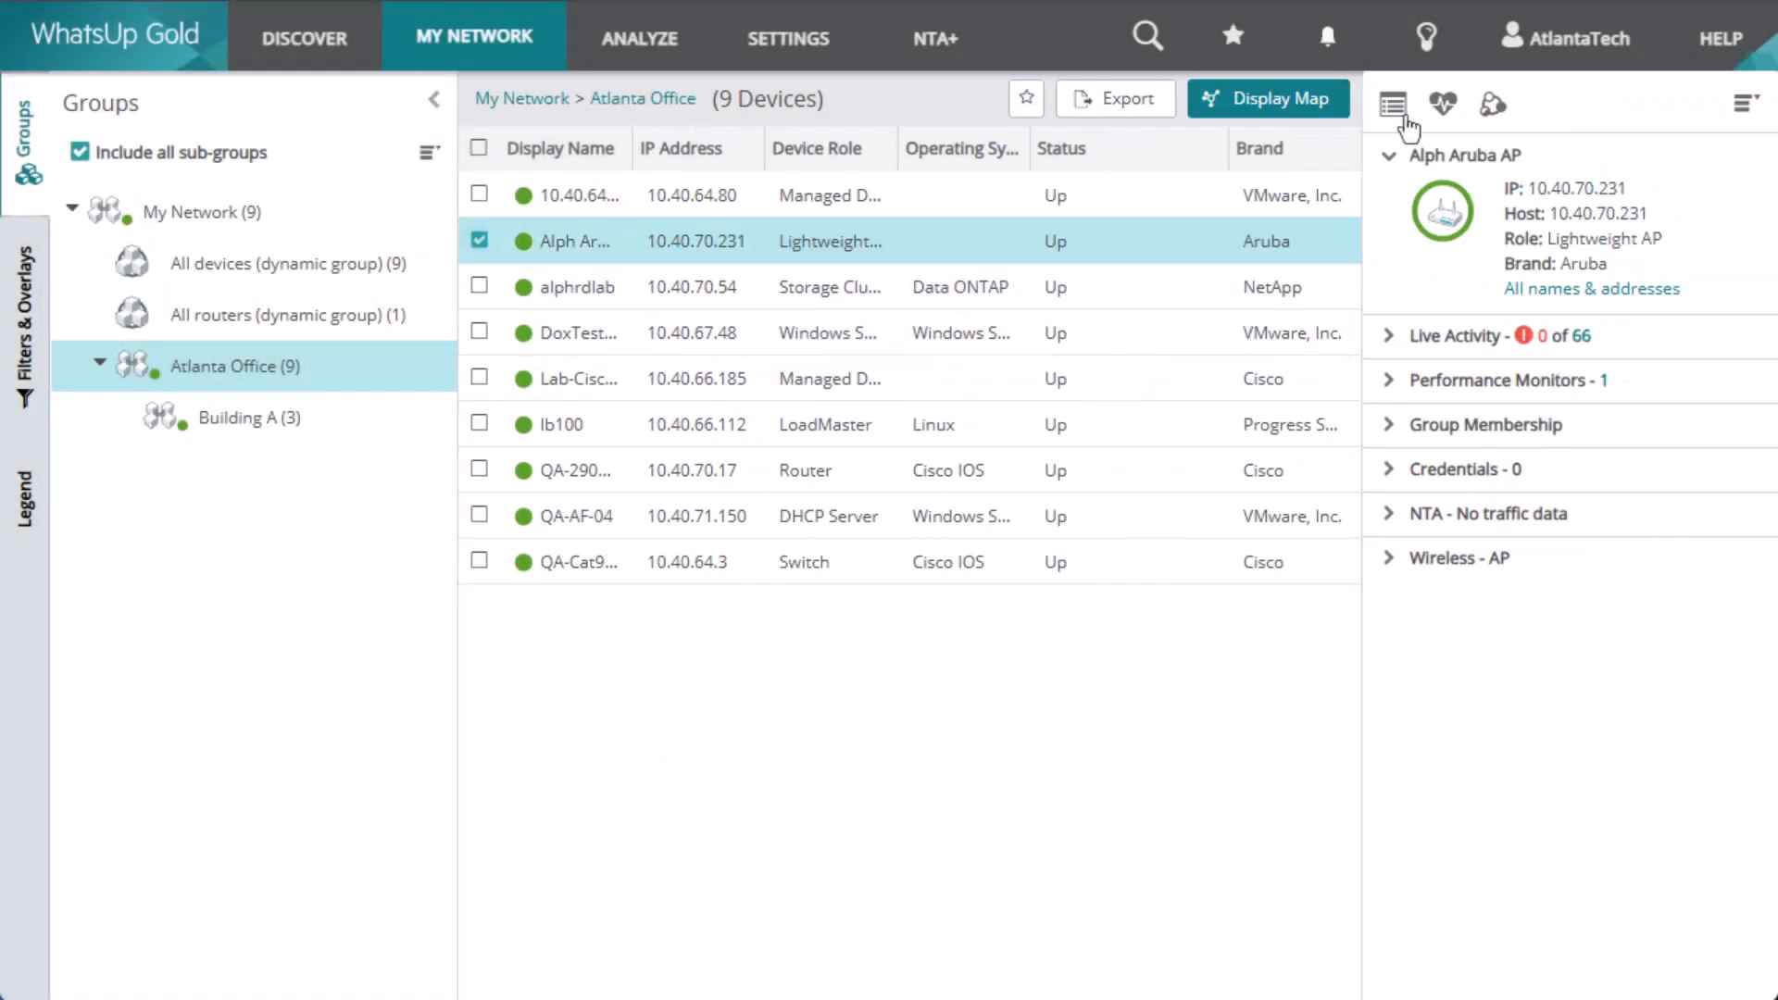
pyautogui.click(1404, 117)
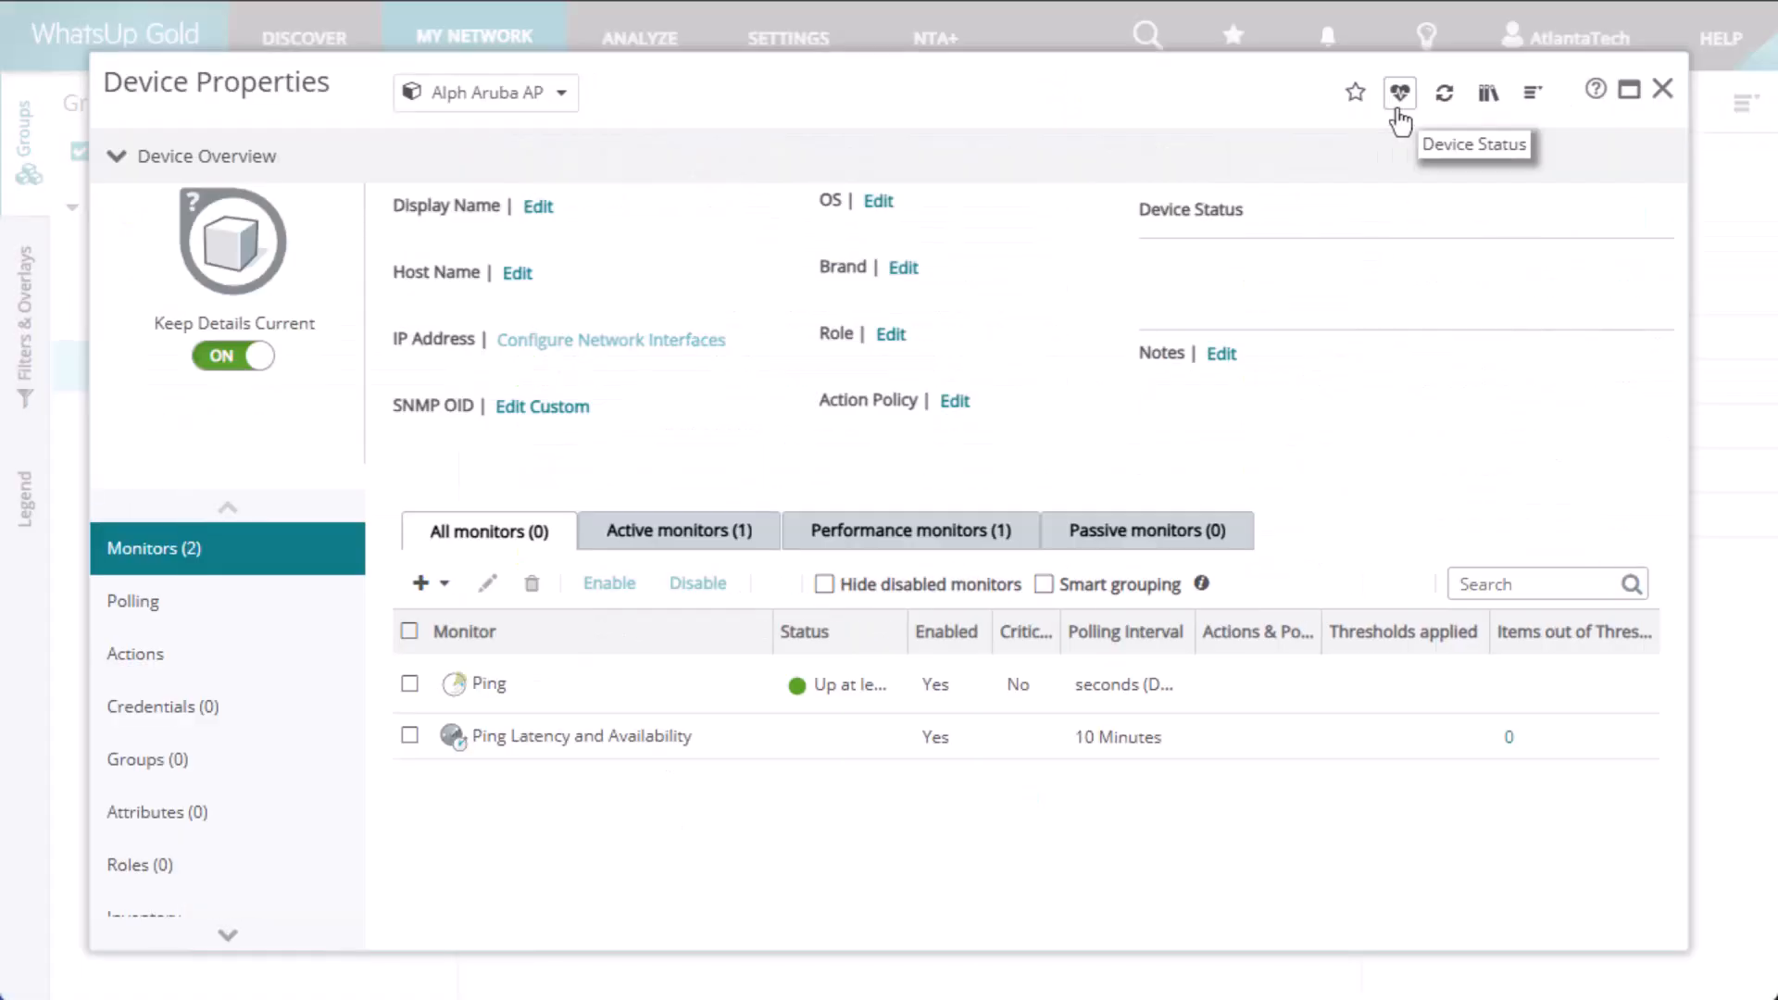
pyautogui.click(539, 211)
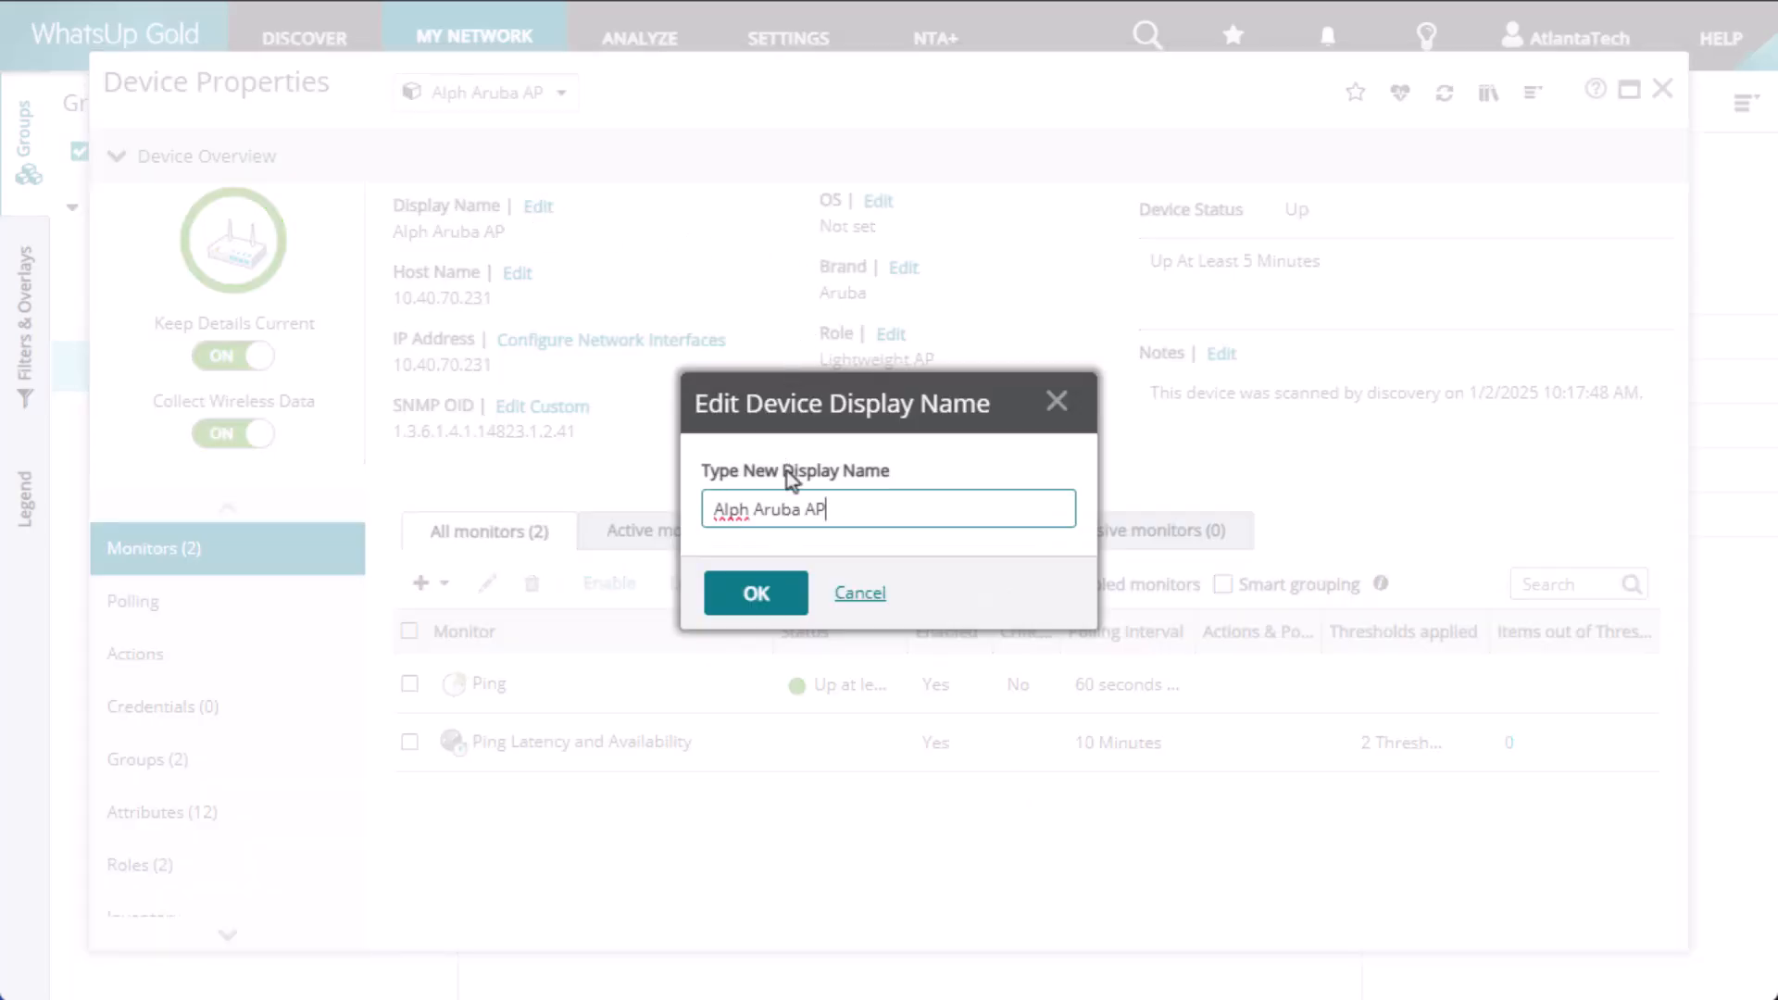
pyautogui.click(757, 593)
# Examine the active monitor types that can be added to Alph Aruba AP, and close the list without adding any.
pyautogui.click(428, 583)
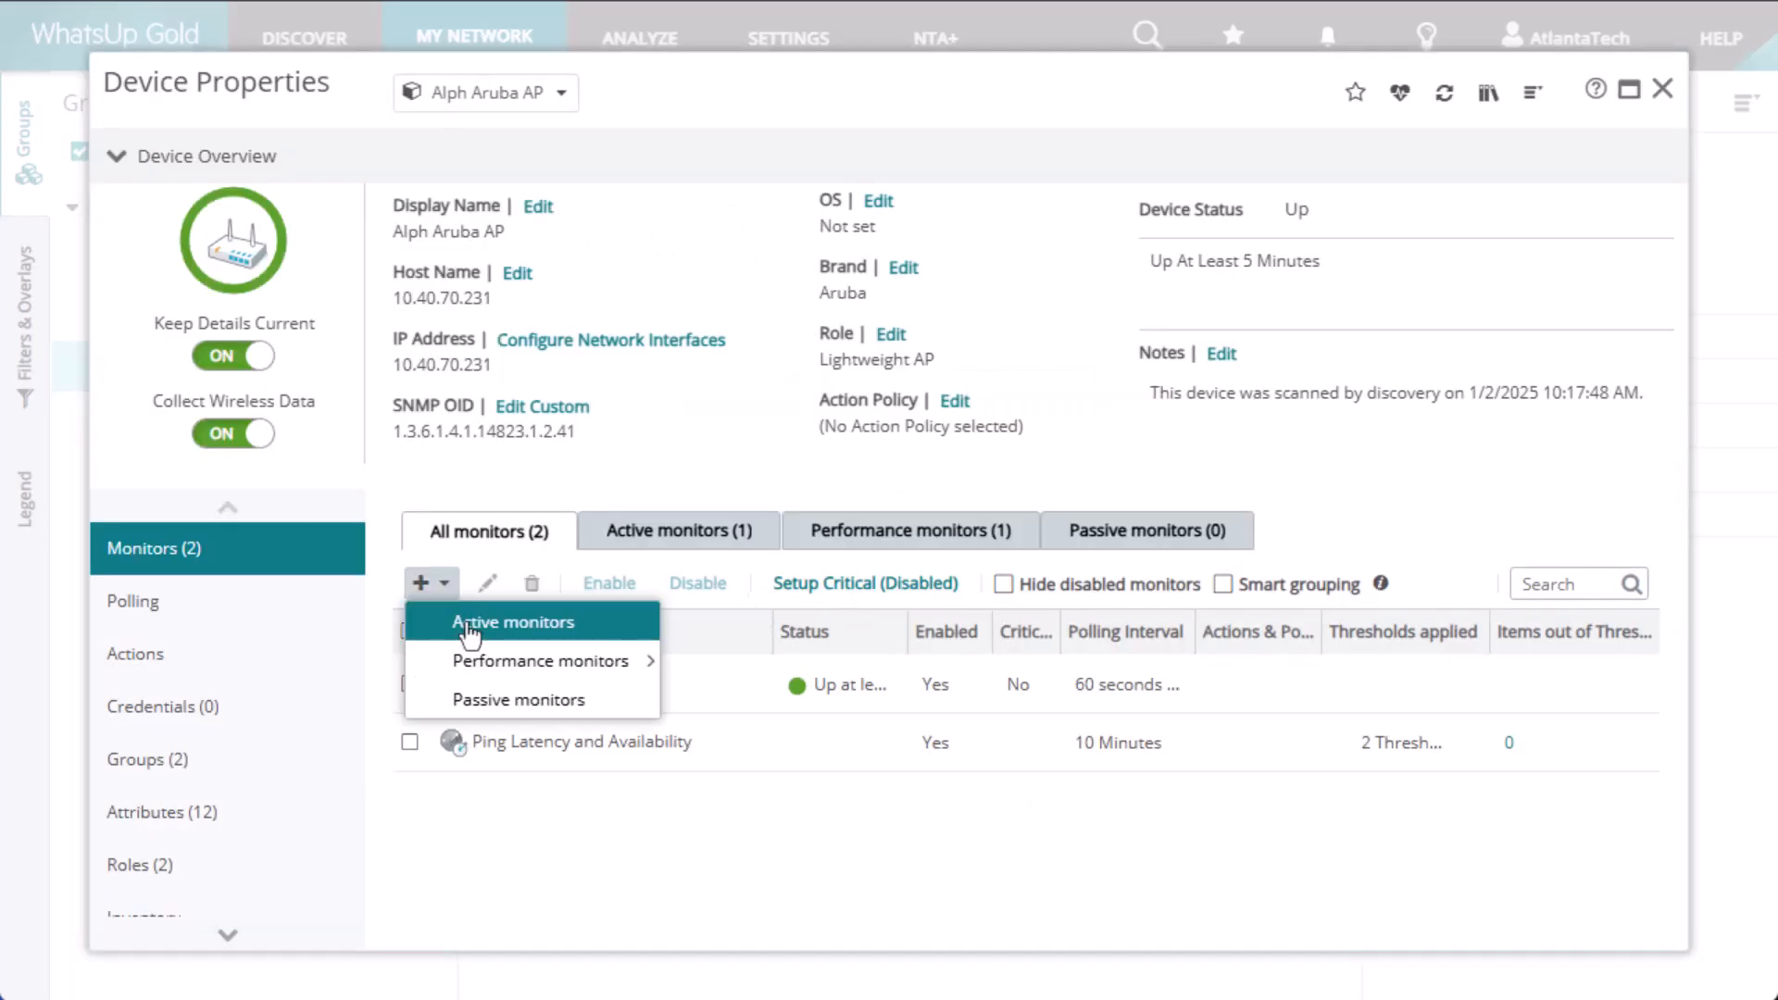
pyautogui.click(470, 622)
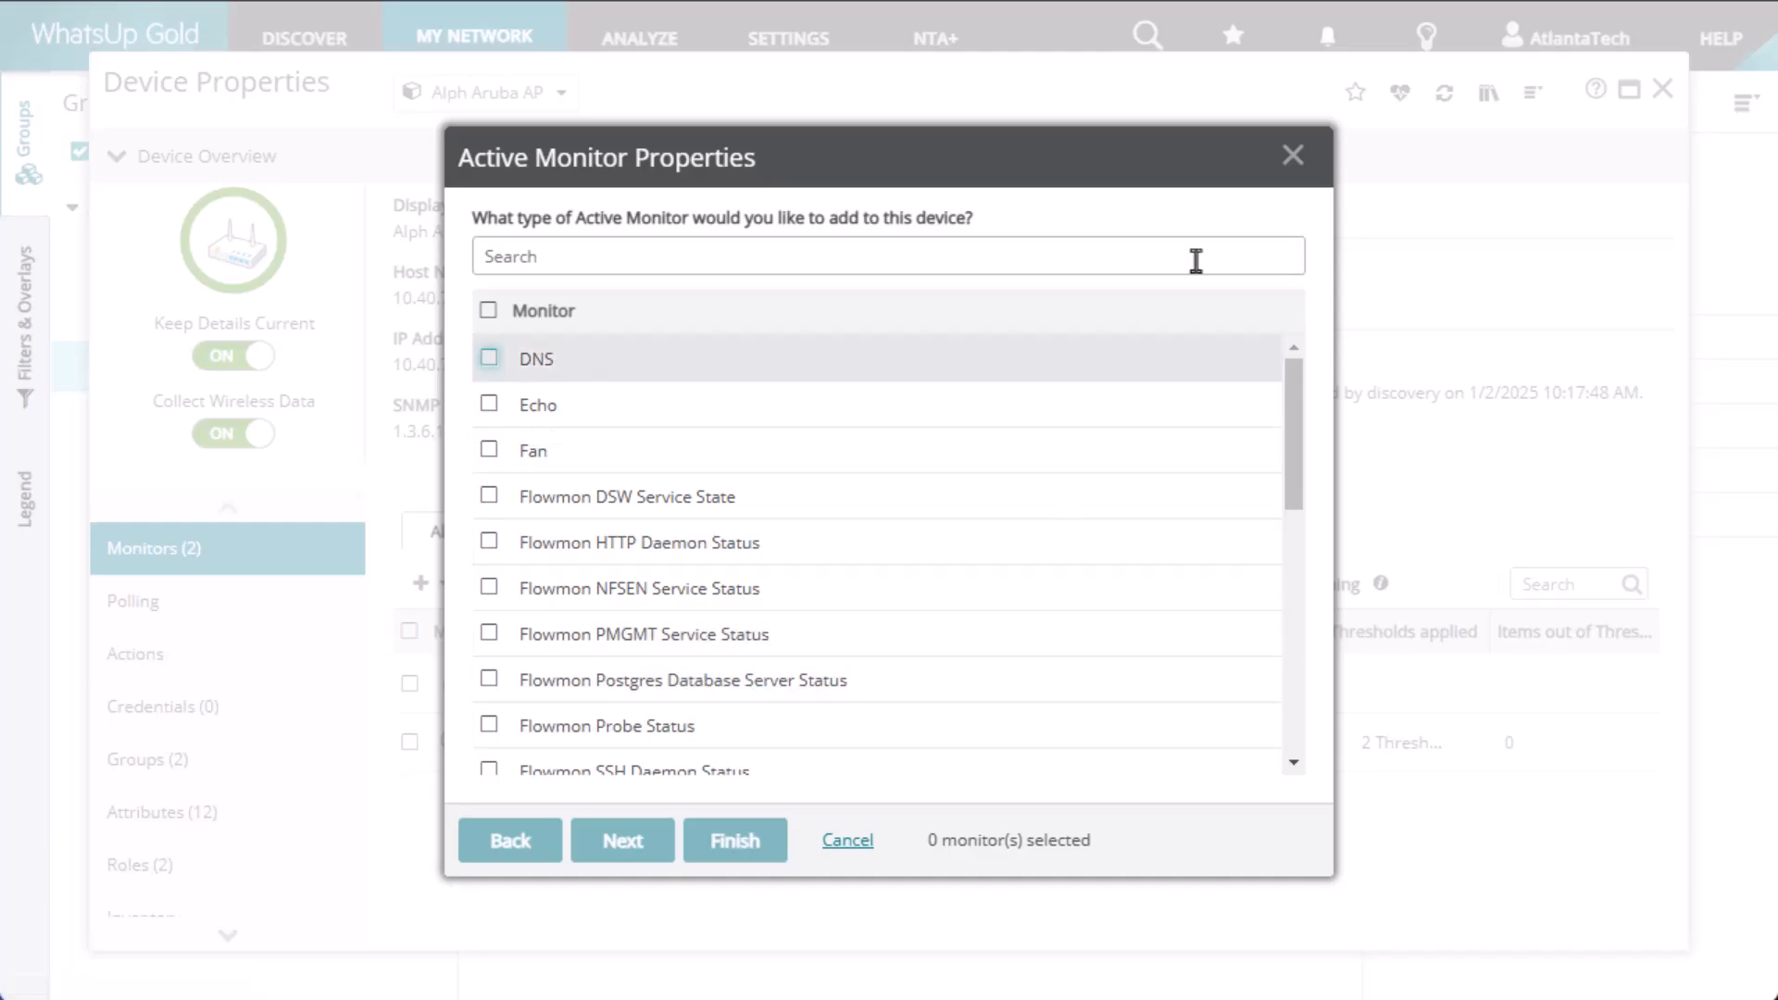
pyautogui.click(1293, 159)
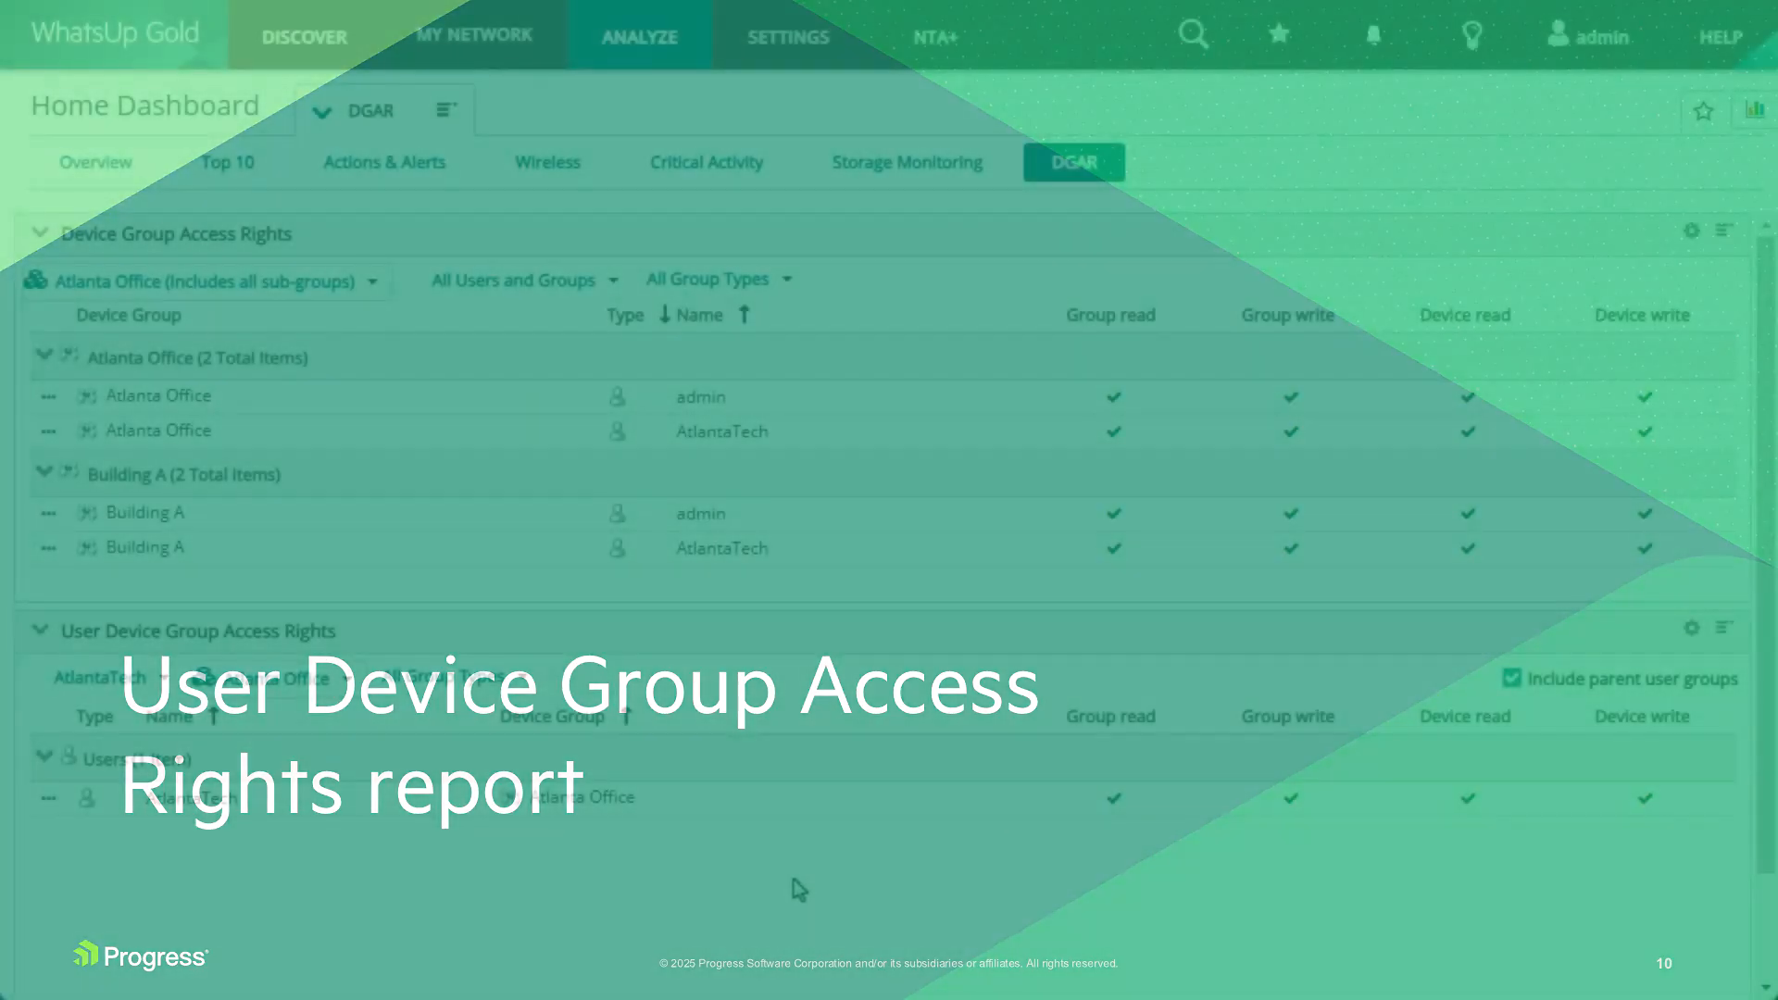
# As admin, set AtlantaTech's User Device Group Access Rights report to cover All Device Groups.
pyautogui.scroll(-2, 795, 833)
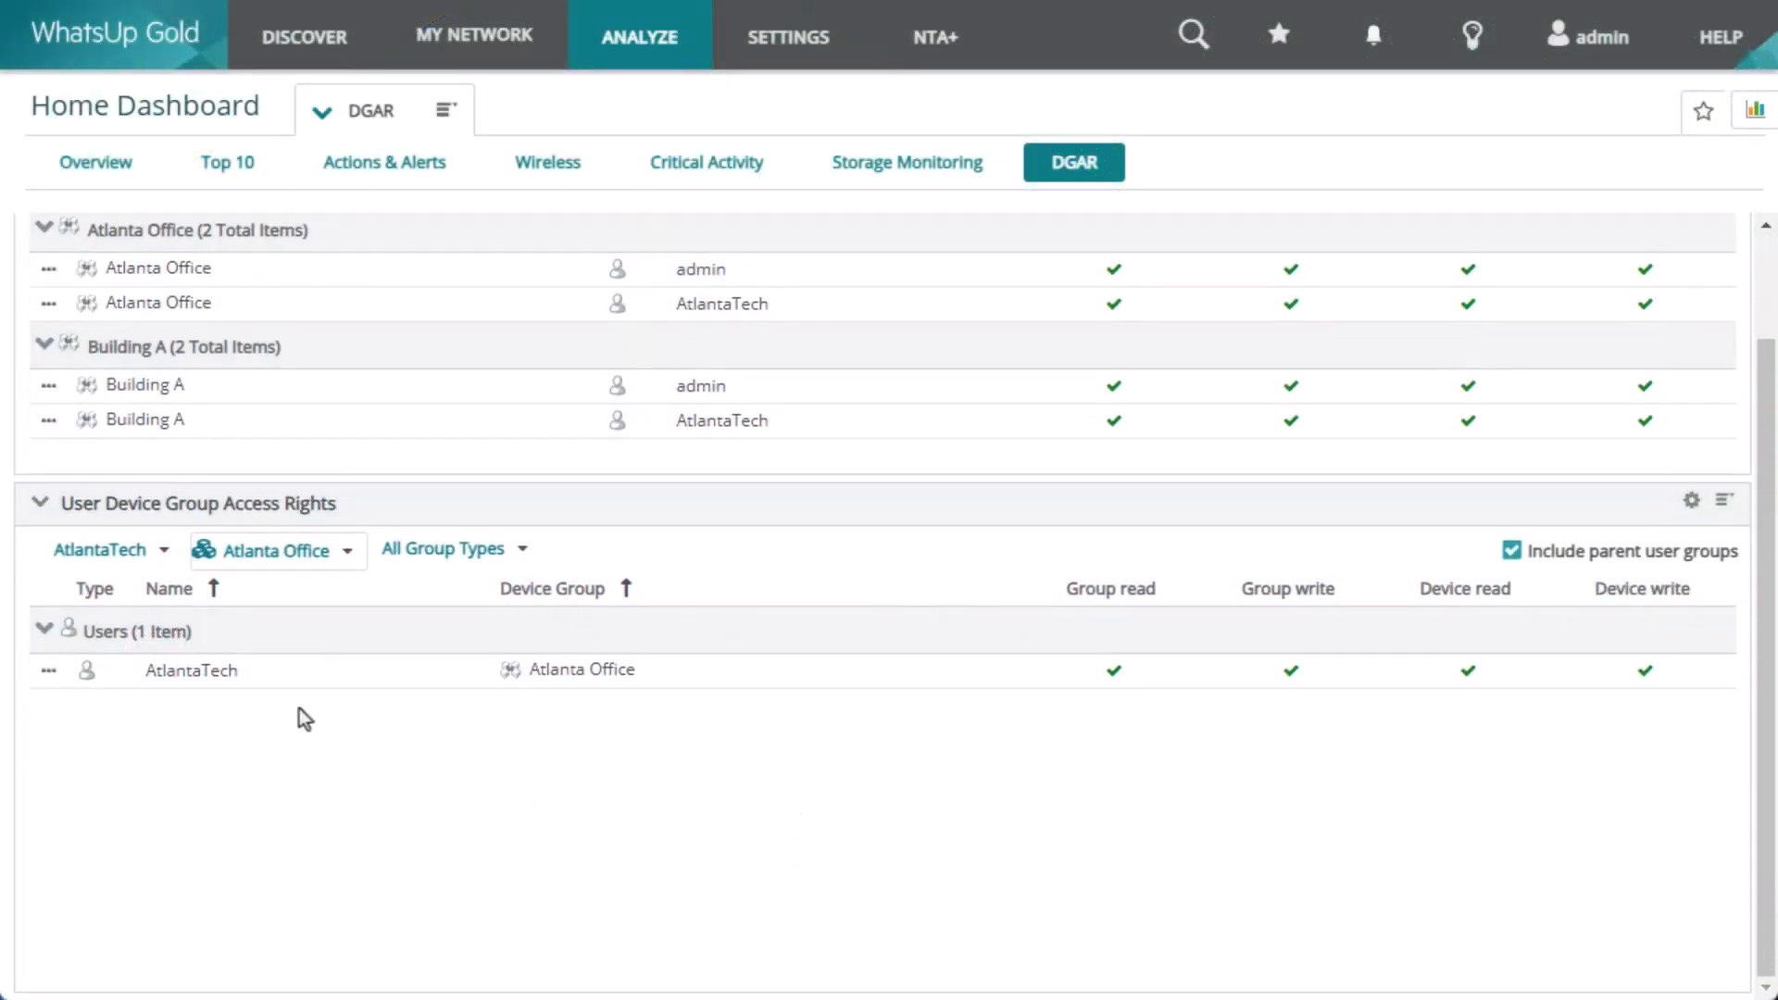
pyautogui.click(274, 554)
pyautogui.click(238, 589)
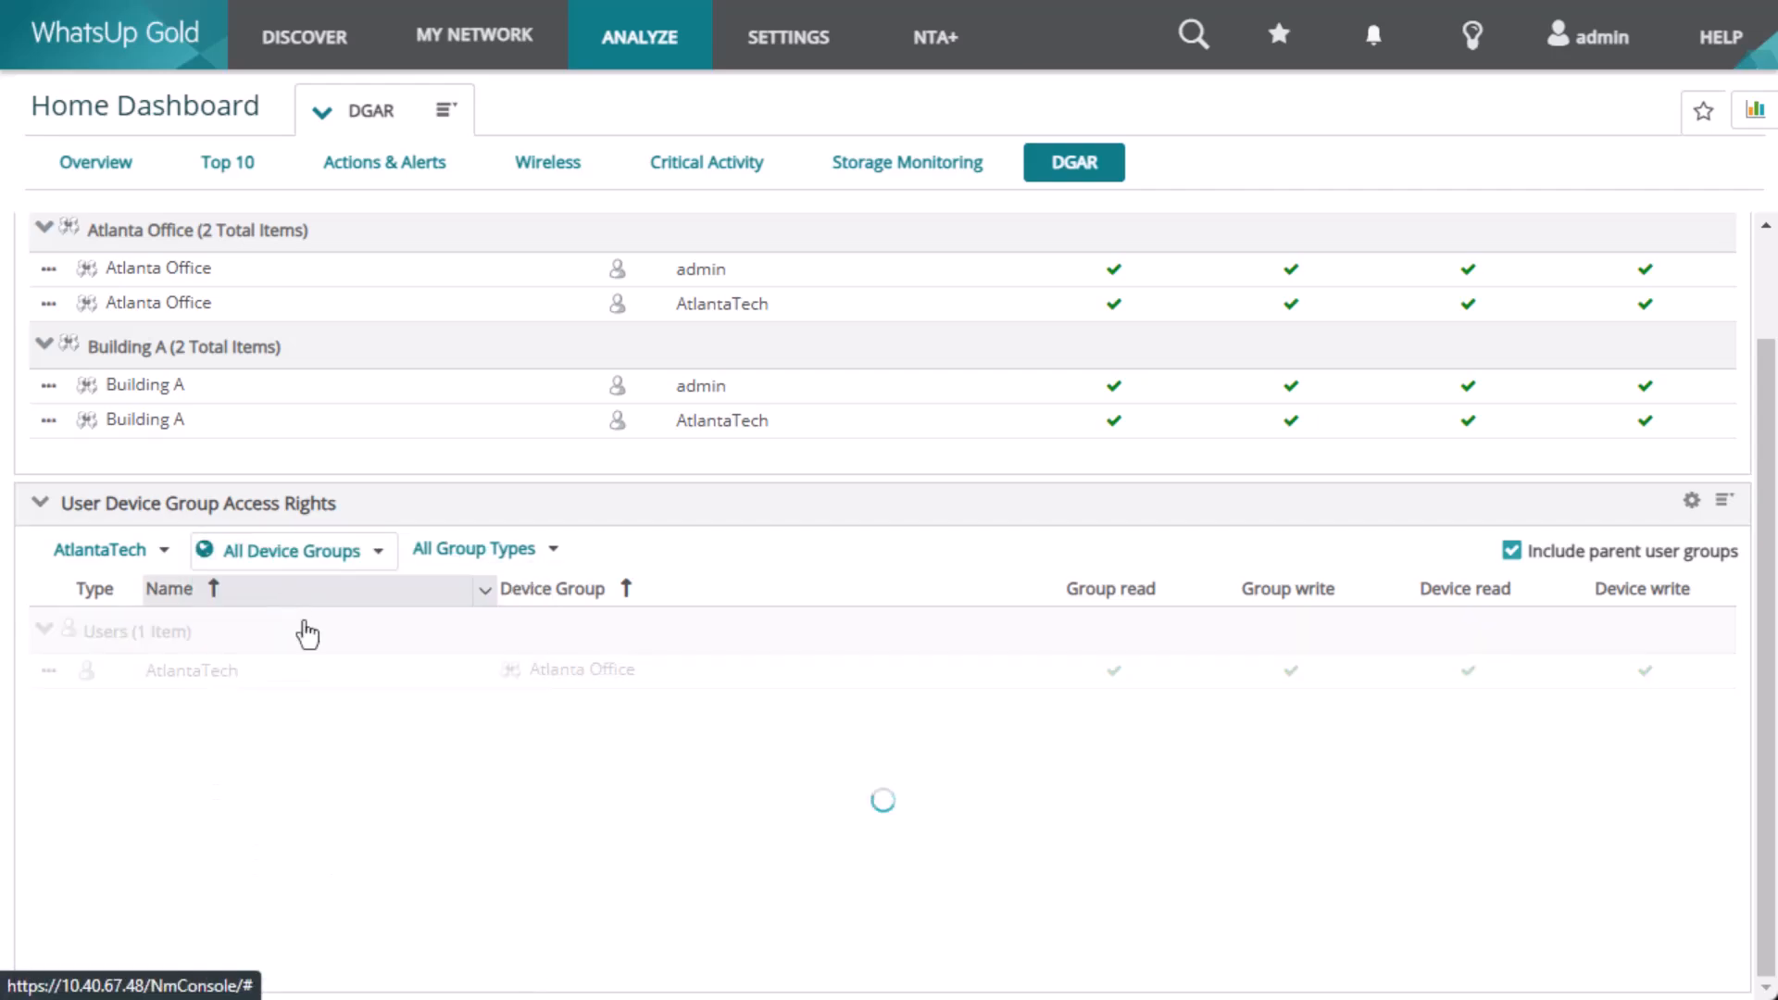